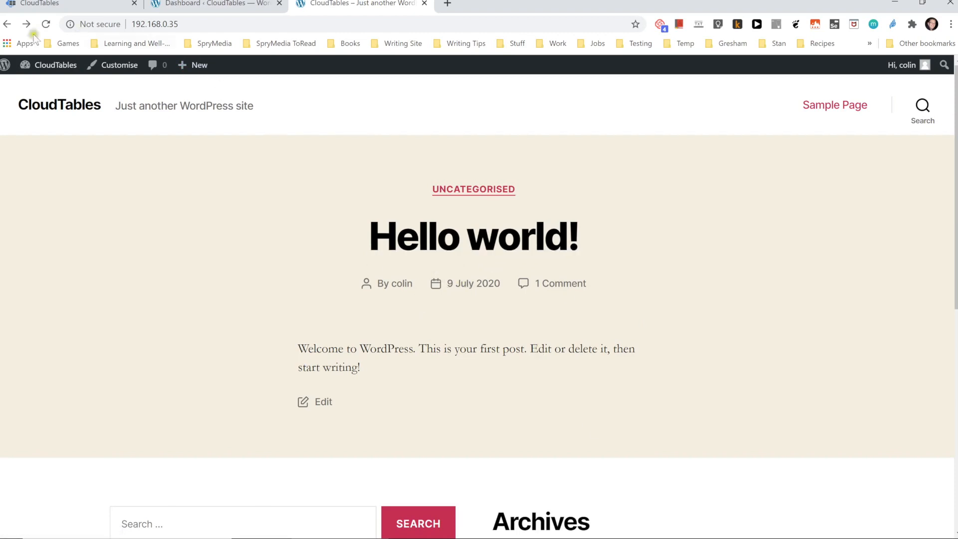
left_click(37, 3)
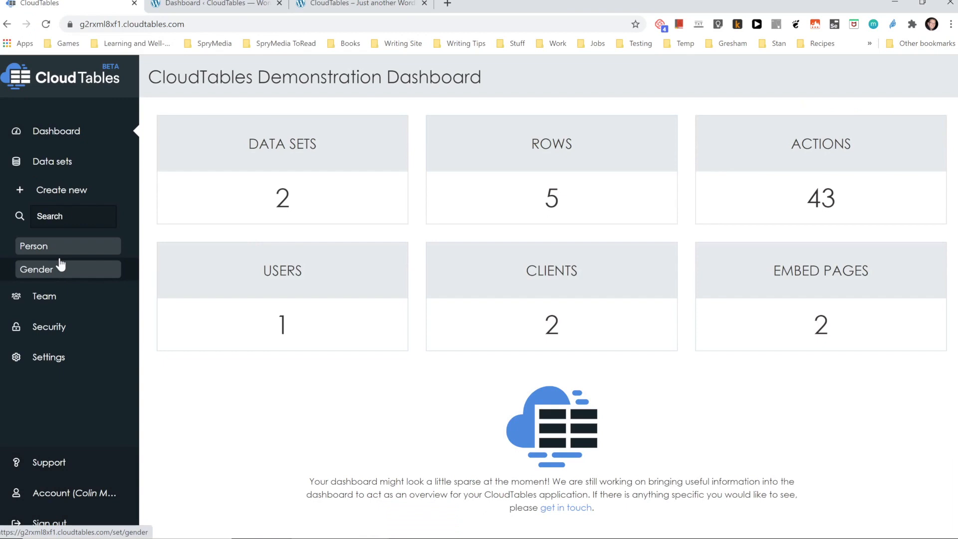
left_click(328, 5)
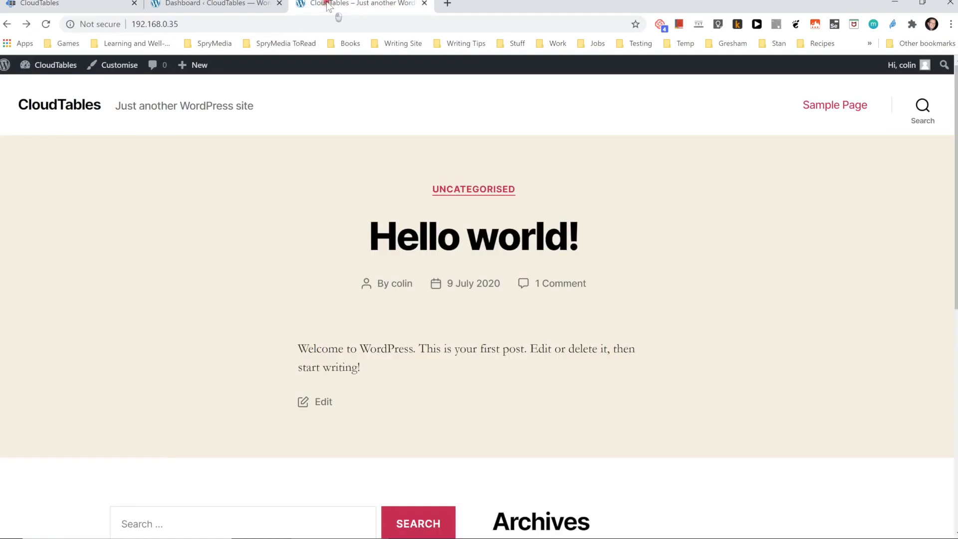
- In the WordPress admin, find the Embed CloudTables plugin by searching for "cloudtables", then install and activate it
left_click(221, 4)
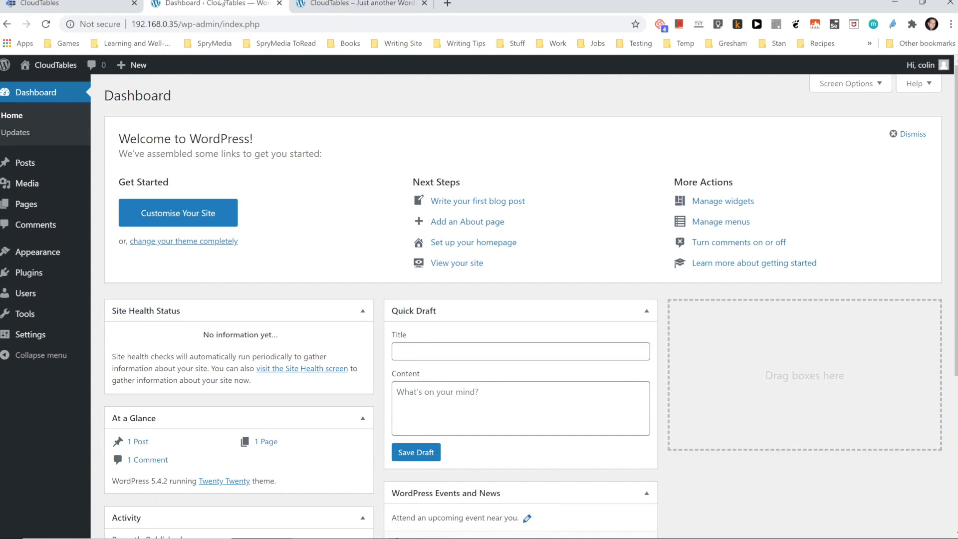
mouse_move(20, 273)
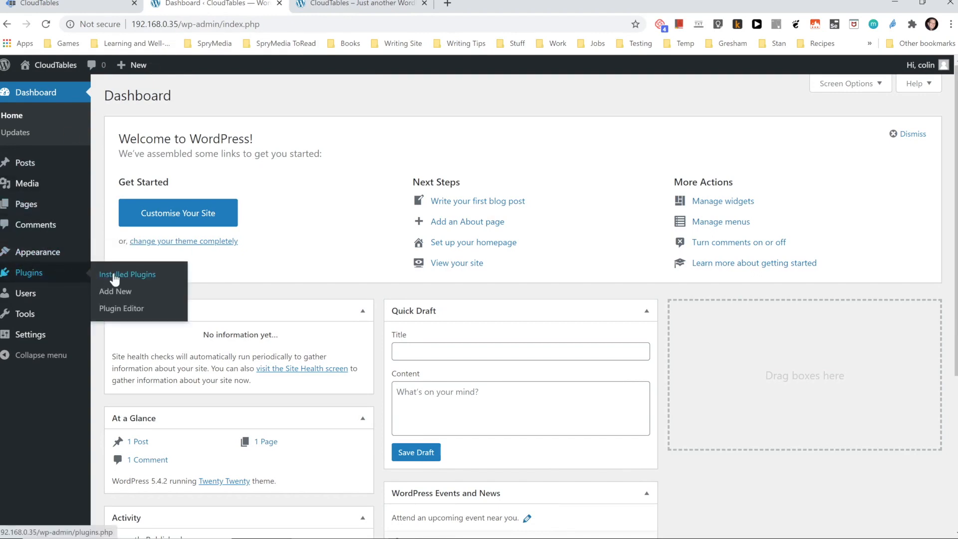
left_click(114, 291)
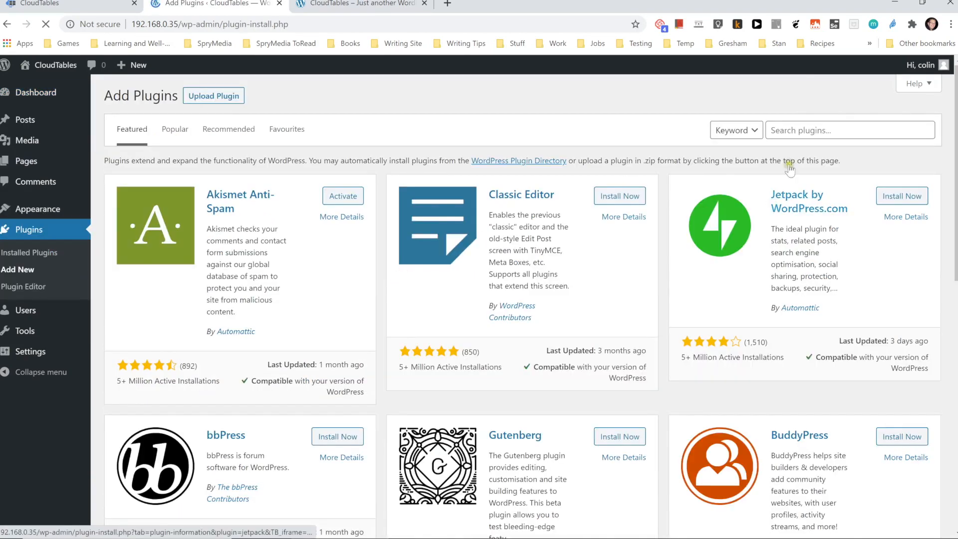
left_click(791, 129)
left_click(786, 156)
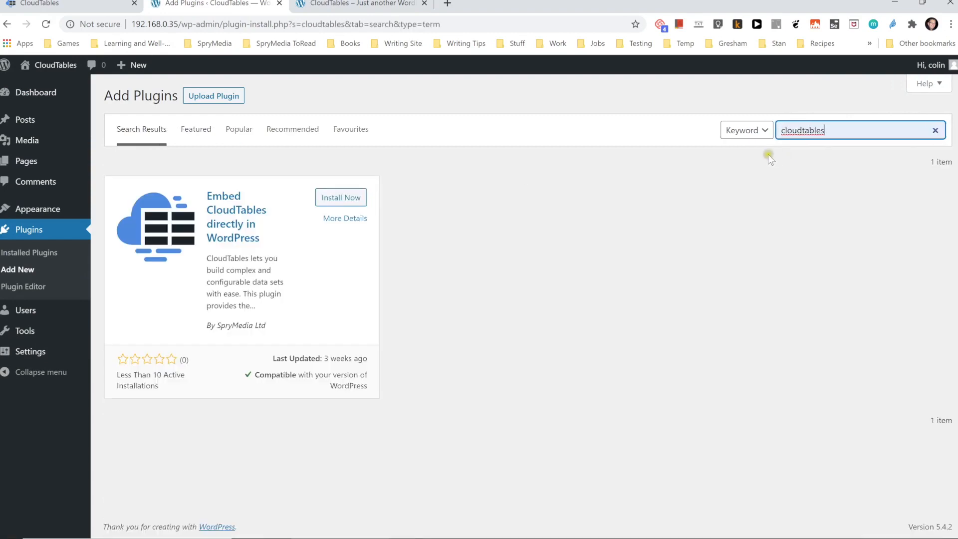
left_click(343, 197)
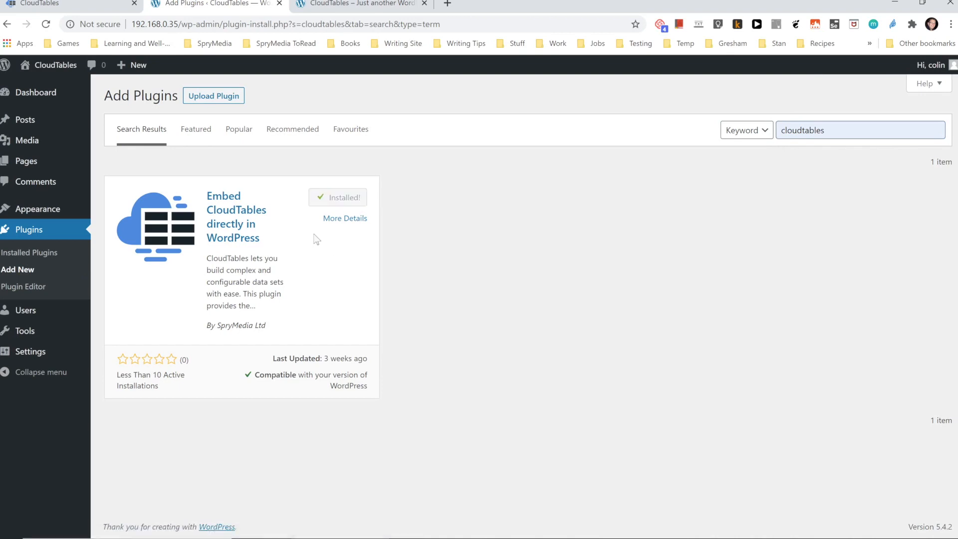
left_click(353, 197)
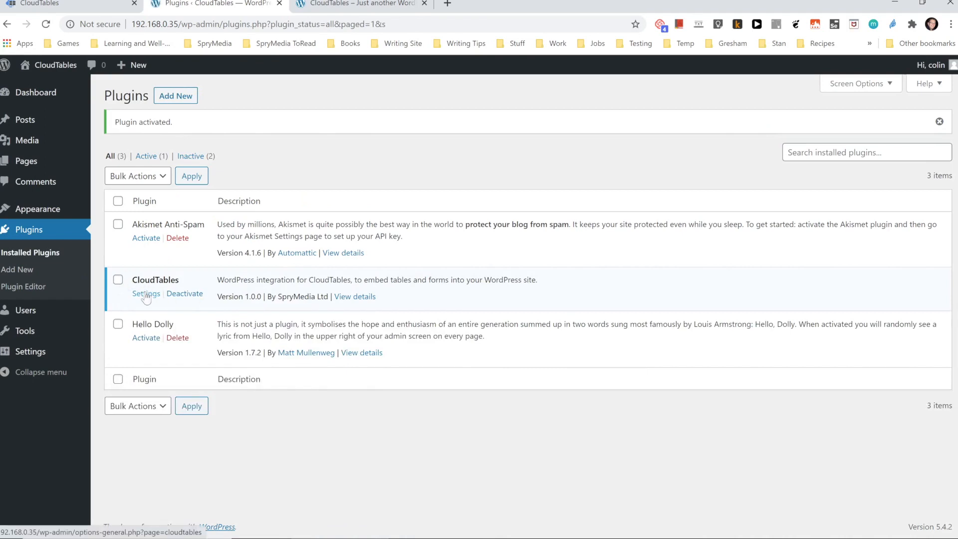
- Set the sub-domain in the CloudTables plugin settings to g2rxml8xf1, copied from the CloudTables application's web address
left_click(145, 295)
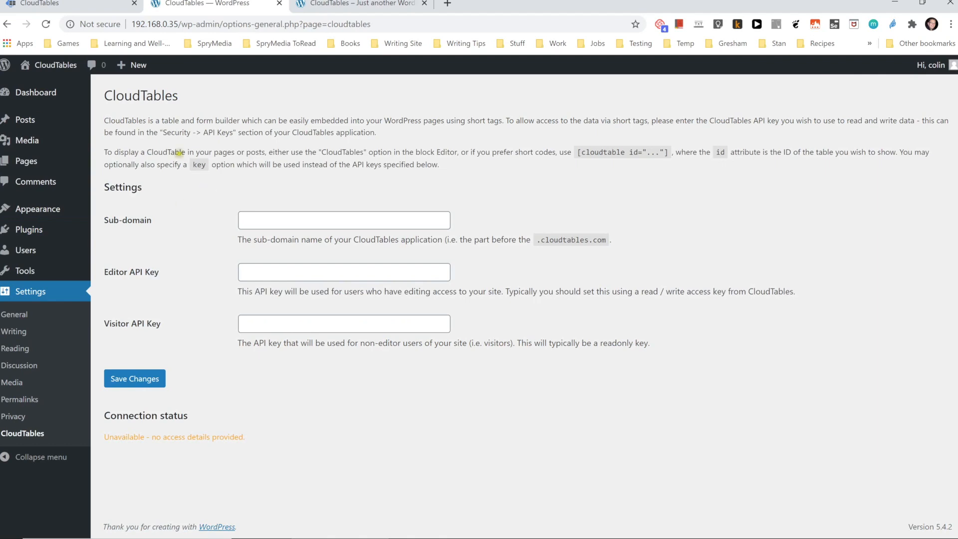
left_click(65, 3)
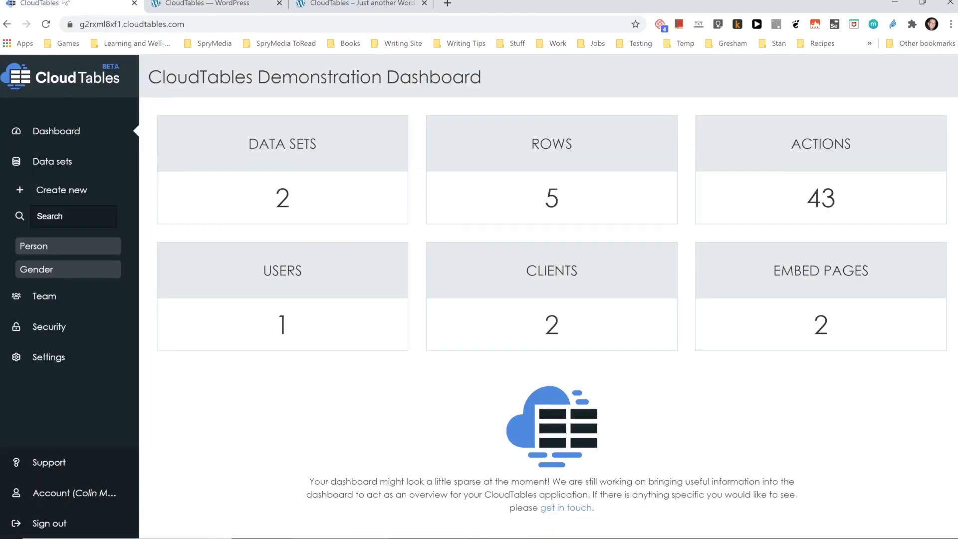
double_click(120, 24)
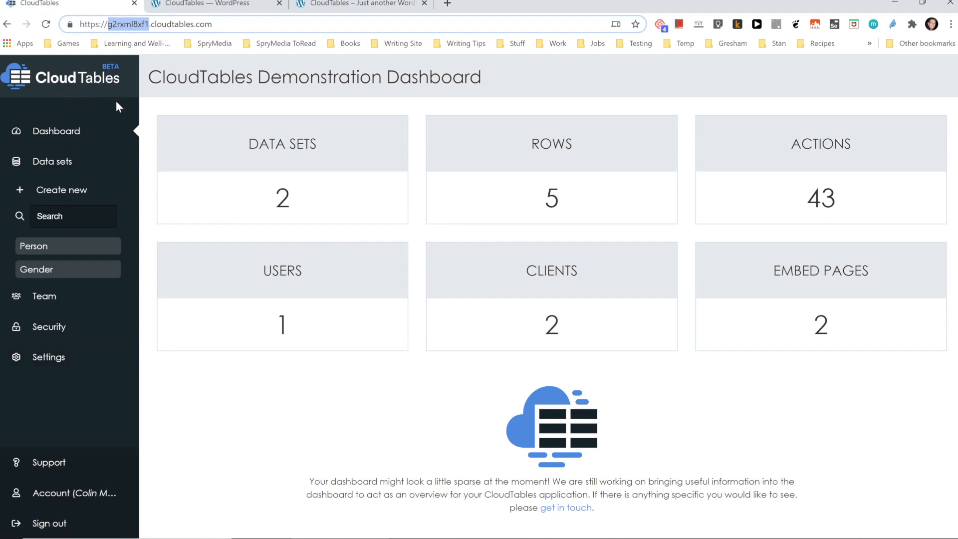
right_click(127, 21)
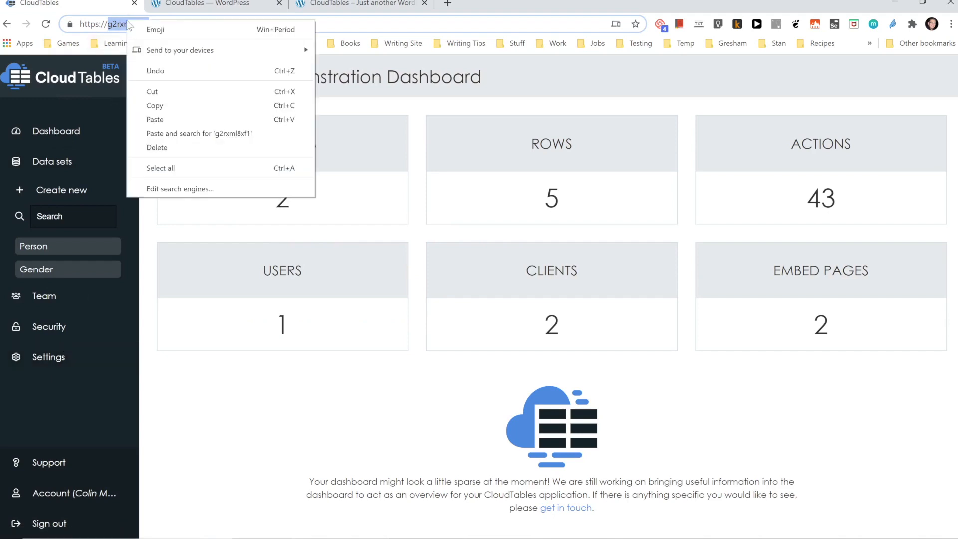
left_click(143, 104)
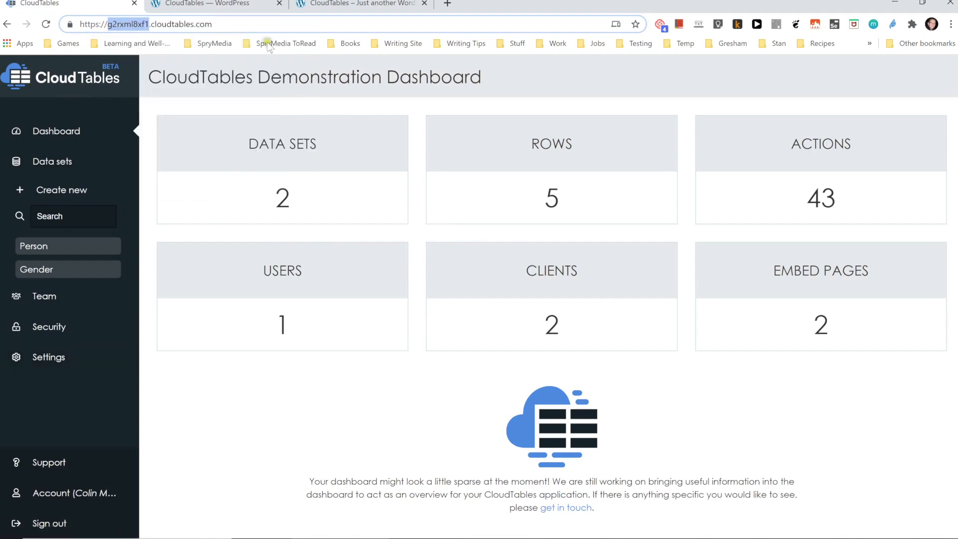
left_click(200, 5)
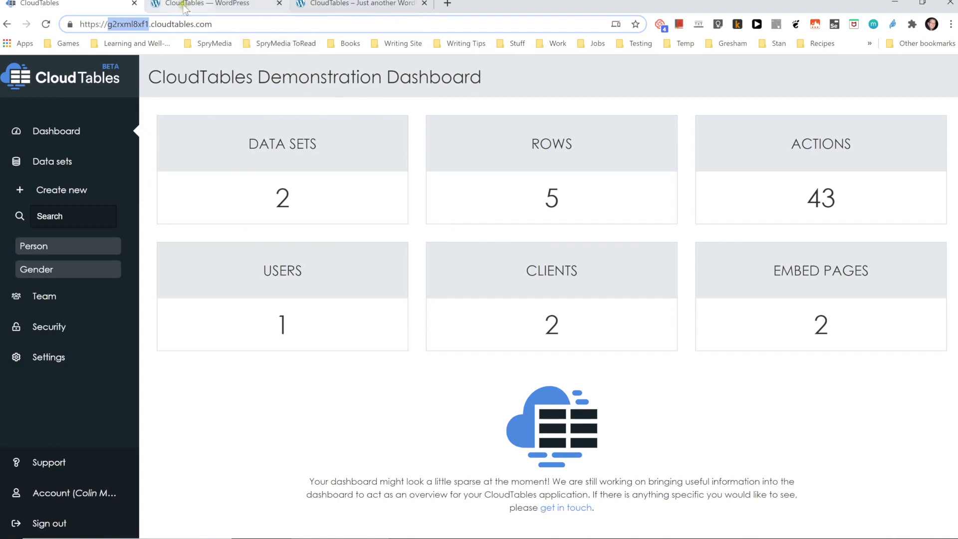
left_click(243, 225)
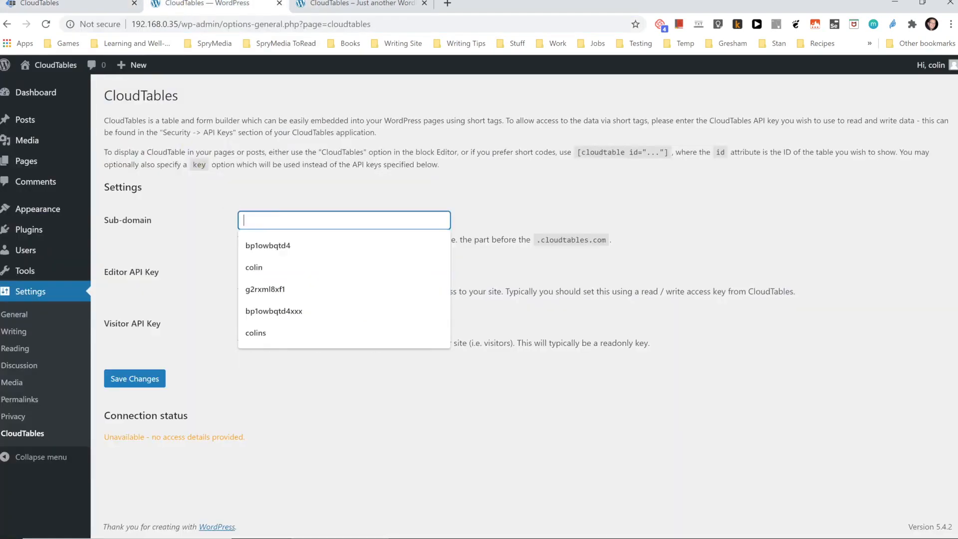
key("ctrl+v")
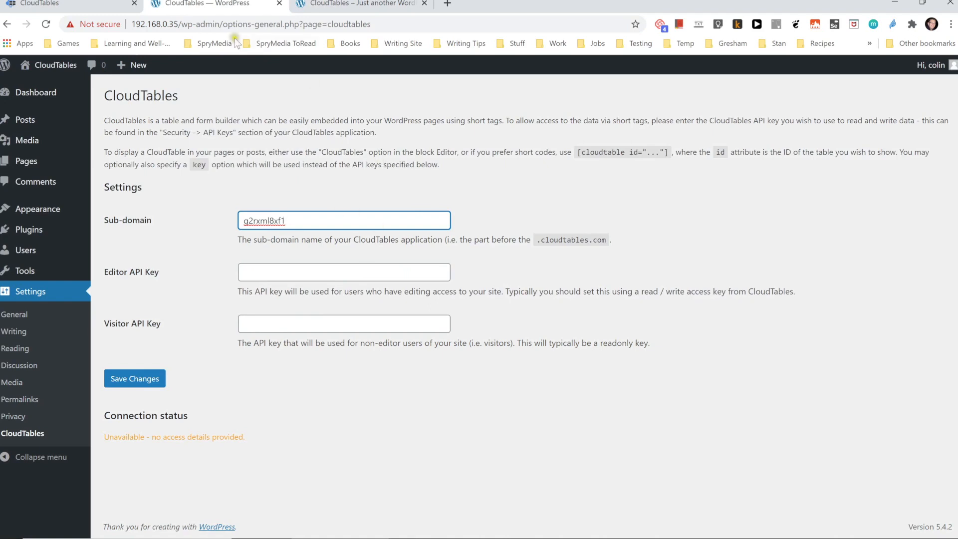
- Copy the Read and write API key from the CloudTables security settings into the WordPress plugin's Editor API Key
left_click(85, 3)
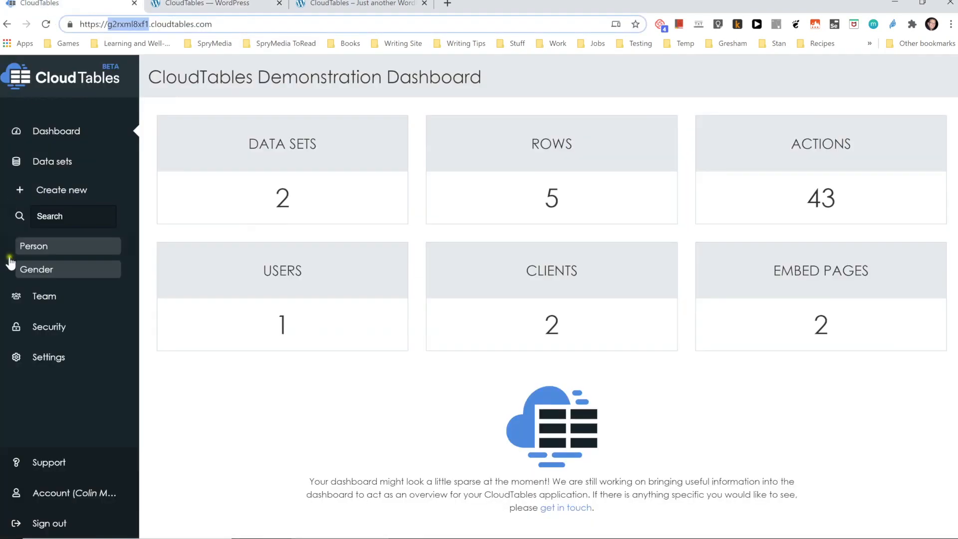
left_click(60, 249)
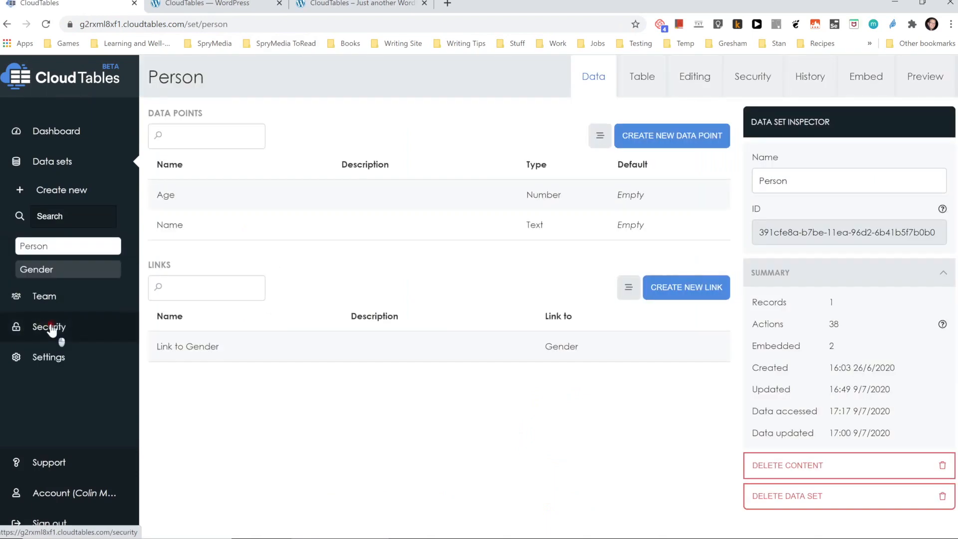
left_click(48, 326)
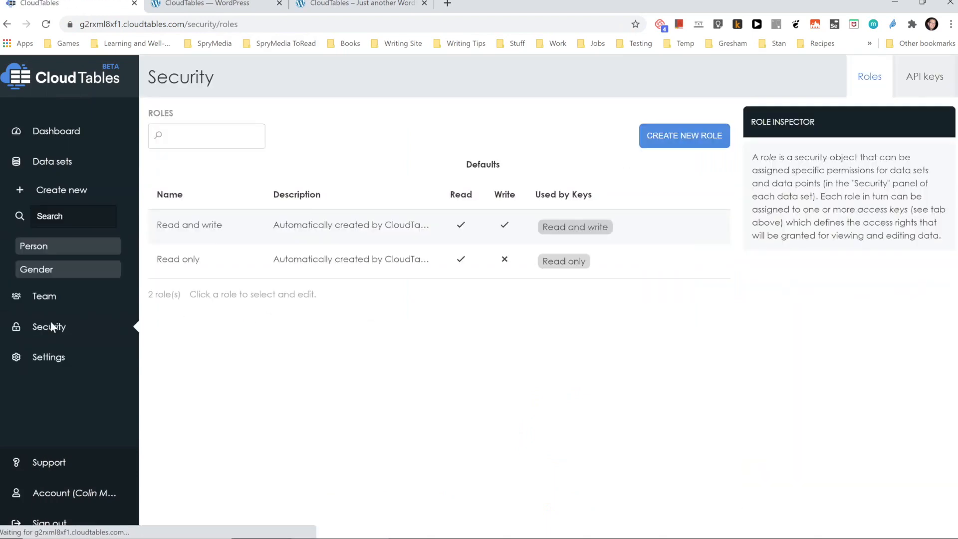
left_click(920, 74)
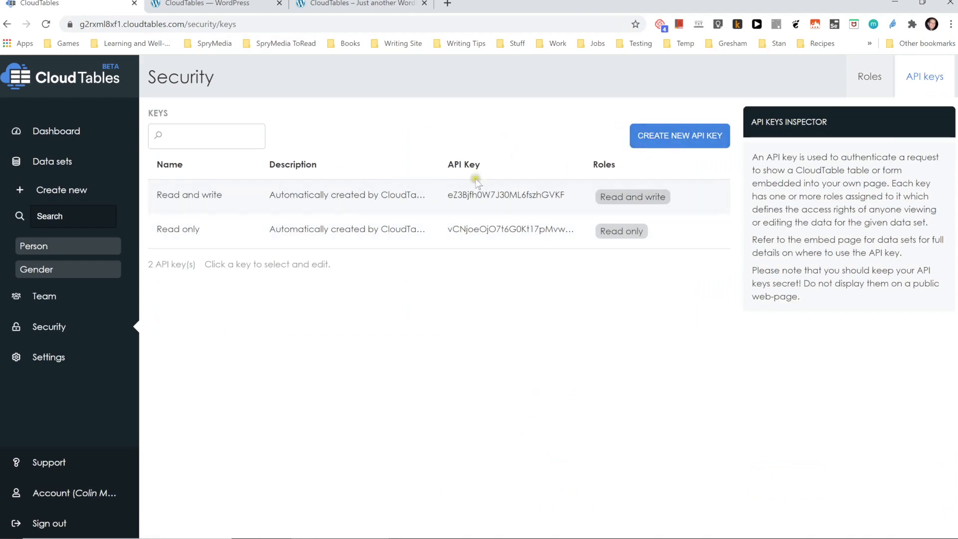
left_click(439, 201)
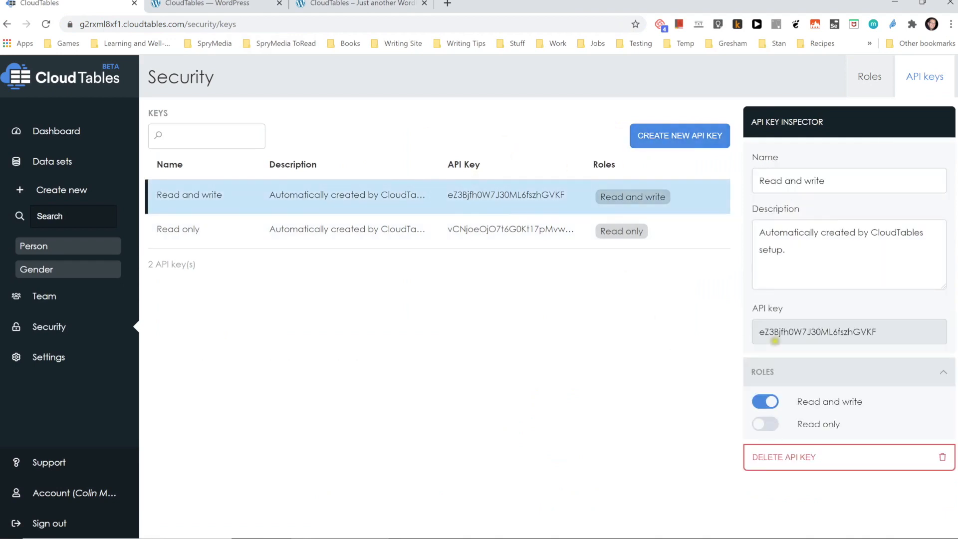
left_click(783, 333)
key("ctrl+c")
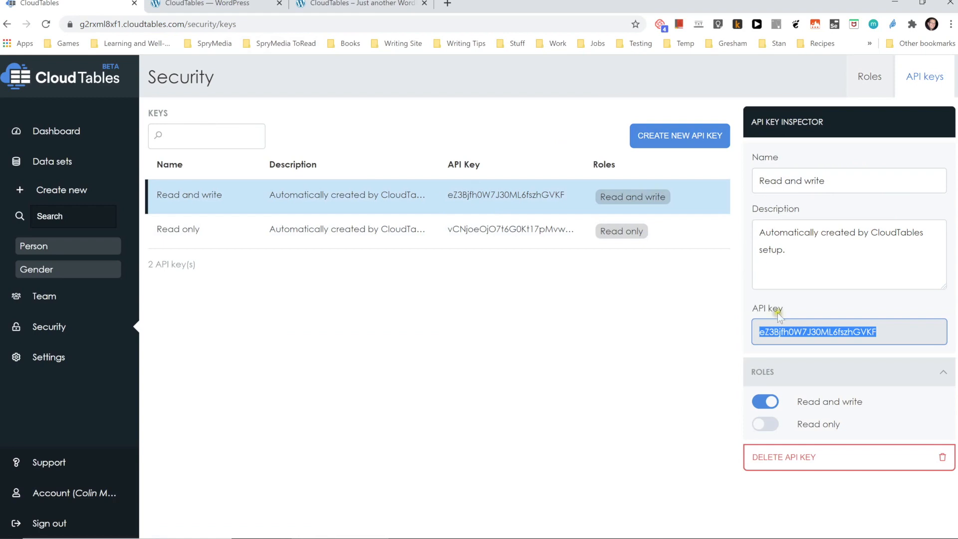
left_click(209, 4)
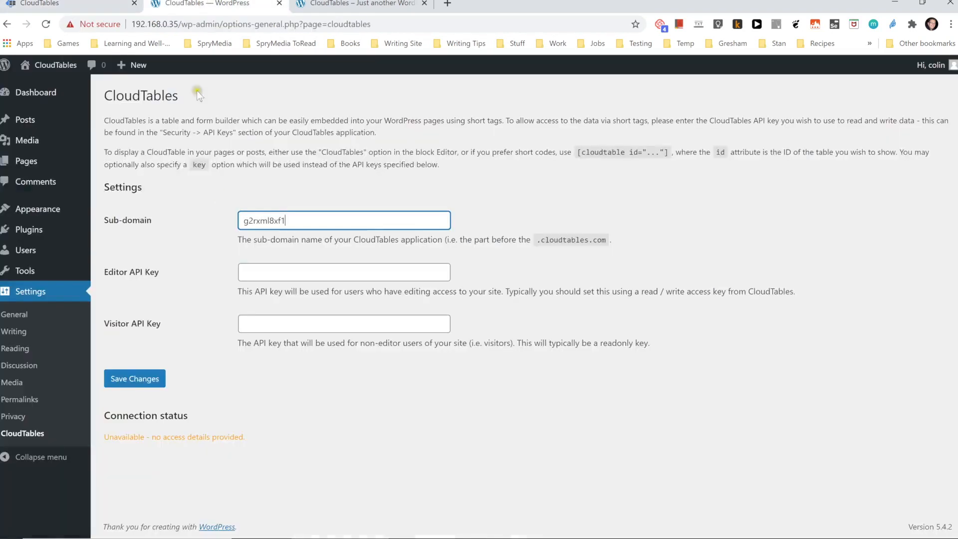
left_click(305, 273)
key("ctrl+v")
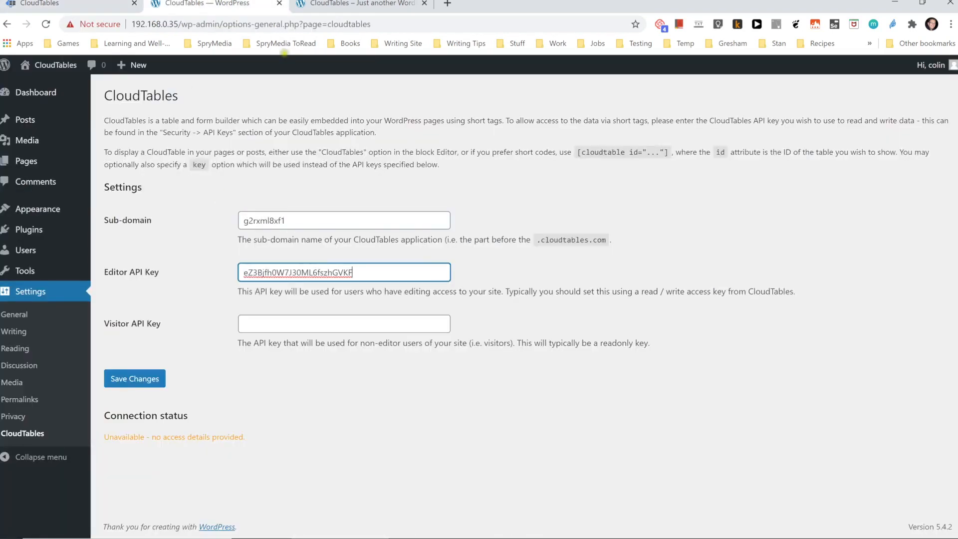
- Copy the Read only API key from CloudTables into the WordPress plugin's Visitor API Key and save the settings
left_click(75, 4)
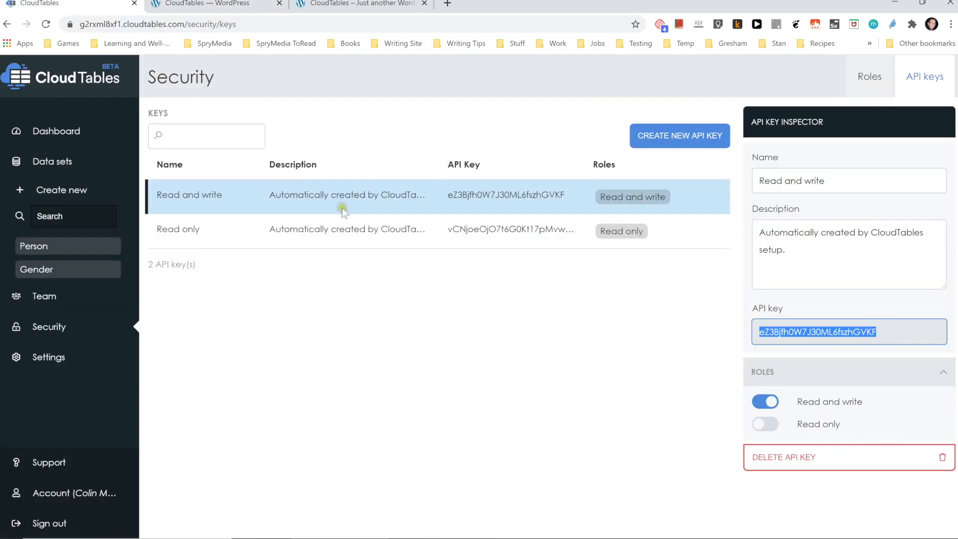
left_click(342, 229)
left_click(784, 332)
key("ctrl+c")
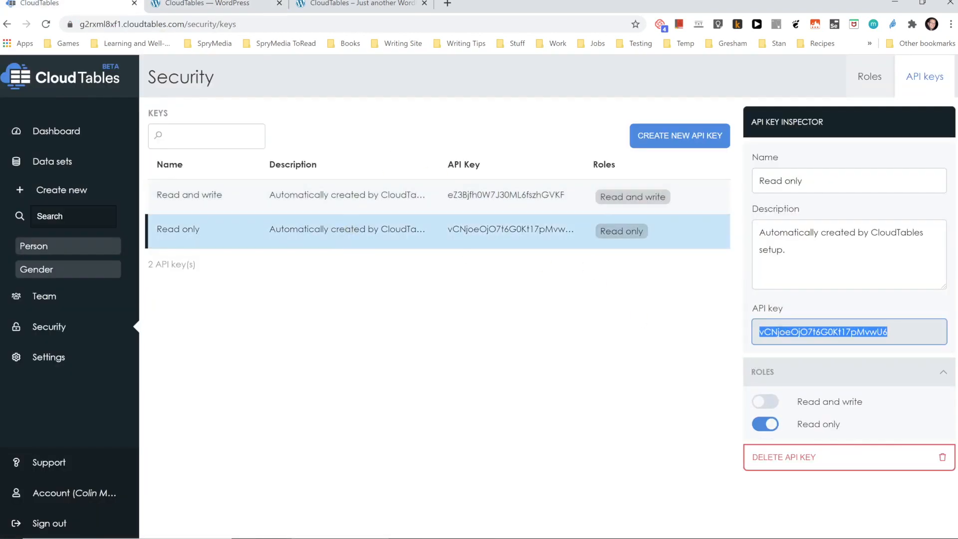
left_click(207, 4)
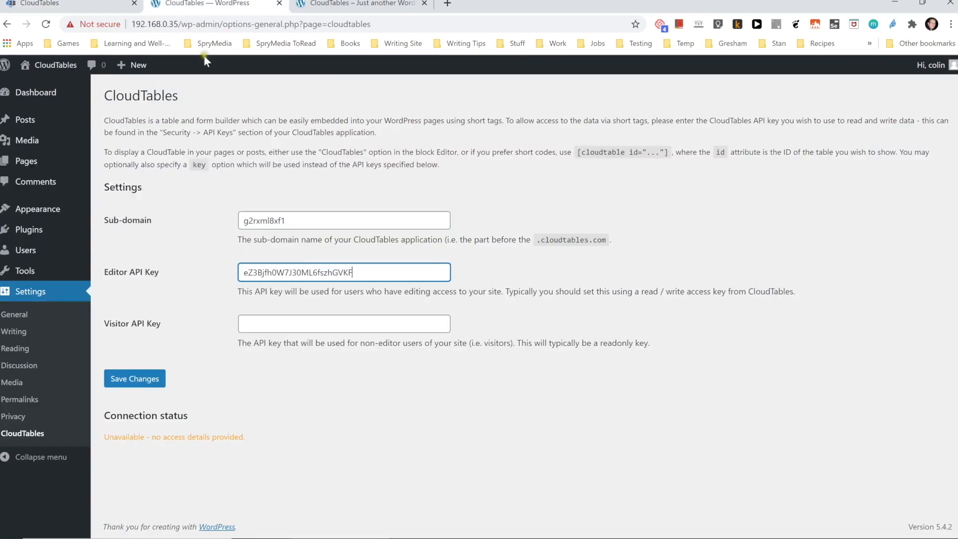
left_click(279, 324)
key("ctrl+v")
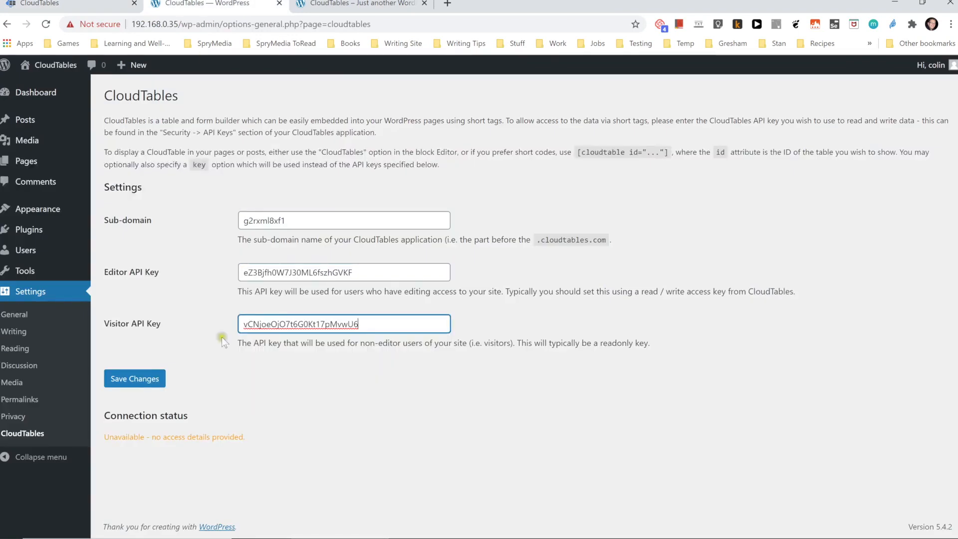
left_click(143, 376)
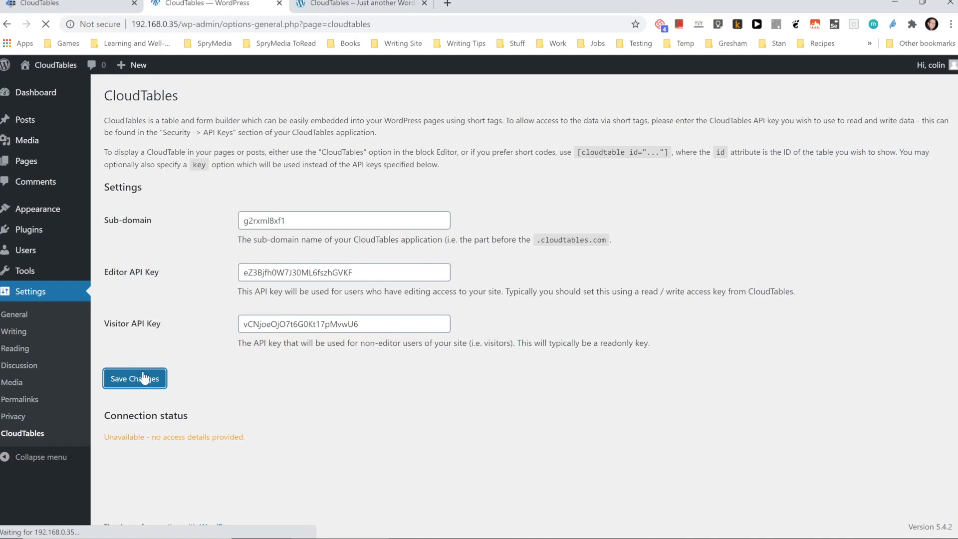
scroll(177, 392, "down", 2)
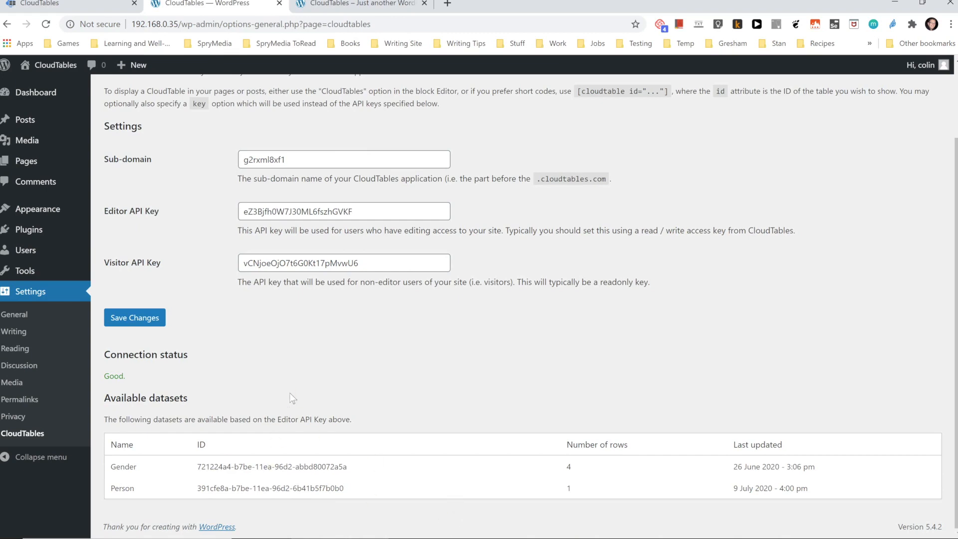
left_click(296, 353)
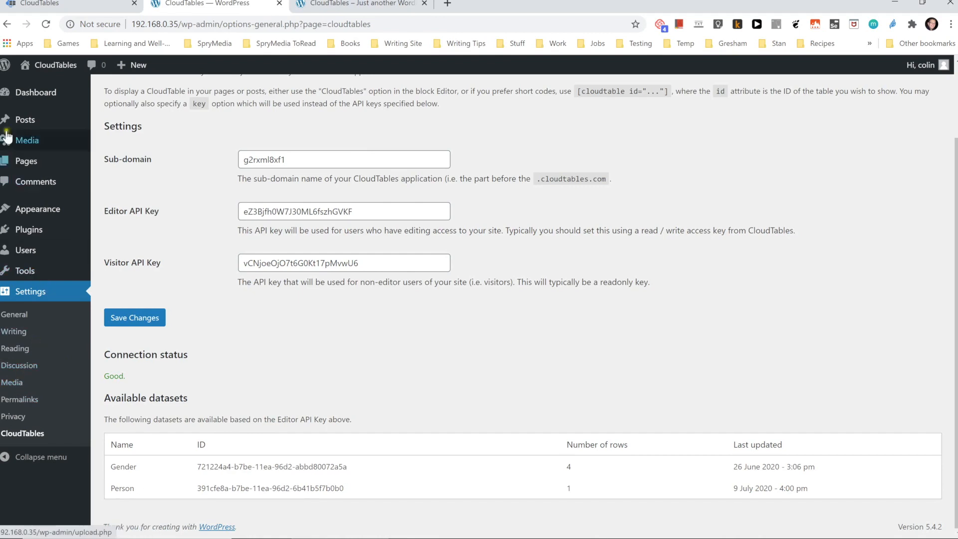
- Create a new WordPress post, dismiss the block editor welcome guide, and title the post "CloudTables Demo"
mouse_move(22, 120)
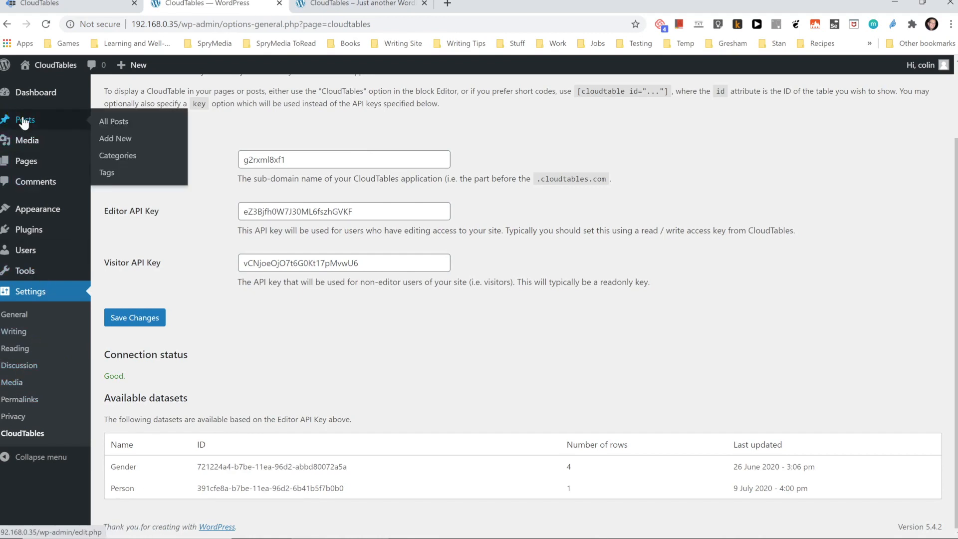
left_click(124, 140)
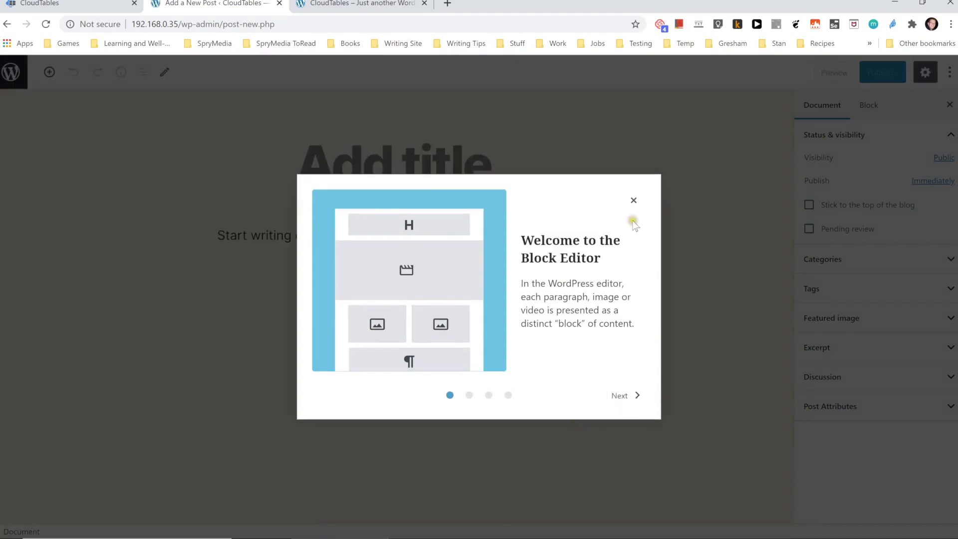
left_click(633, 200)
left_click(462, 163)
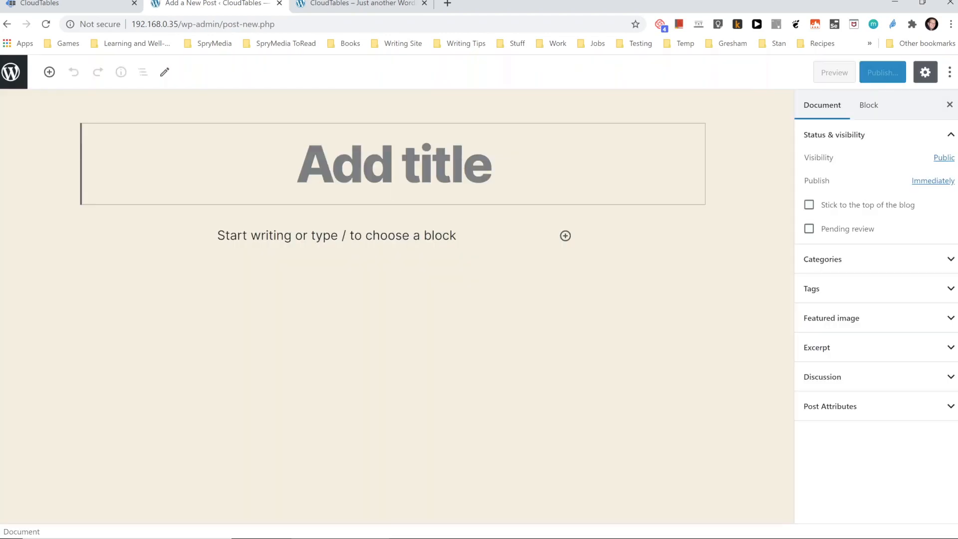
type("CloudTables Demo")
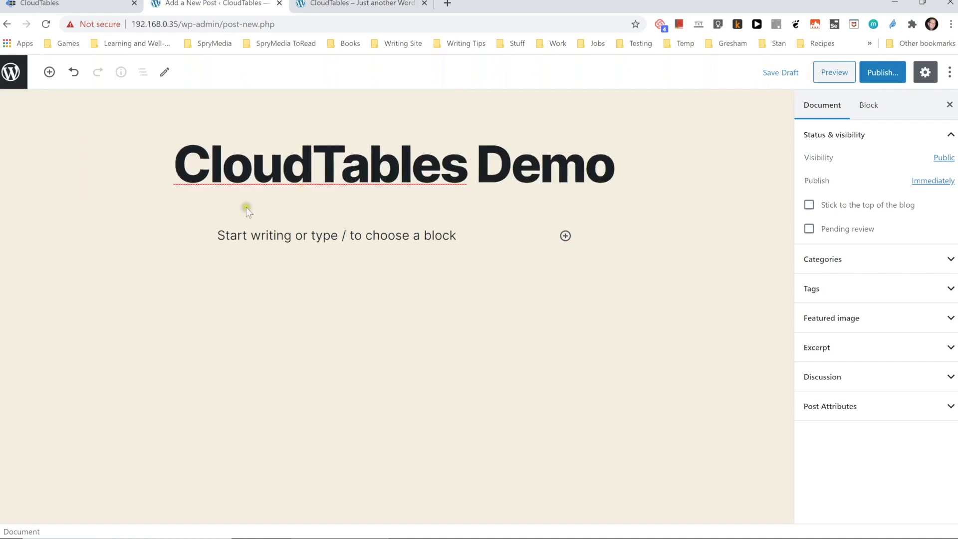
- Add a paragraph reading "some text" to the post body and insert a CloudTable block below it
left_click(255, 225)
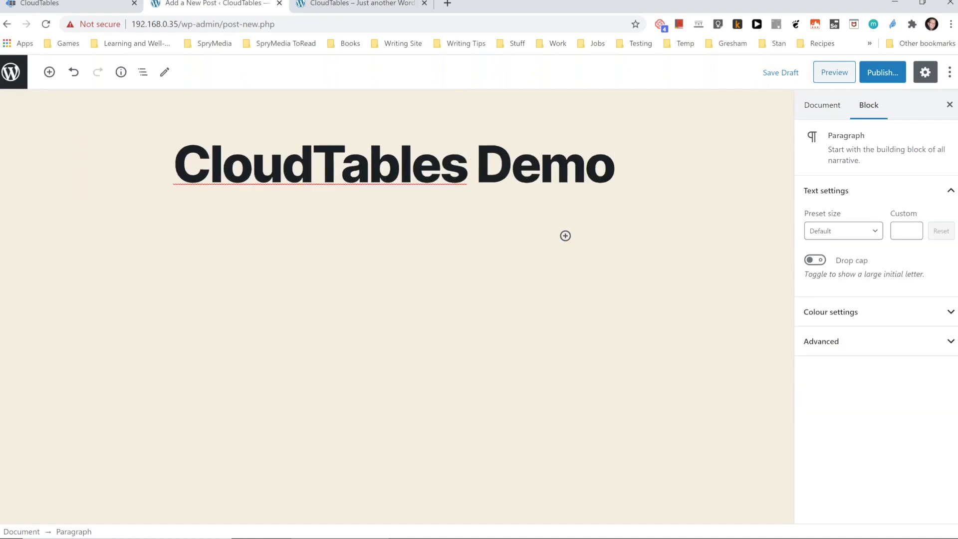
type("some text")
key("Return")
left_click(49, 73)
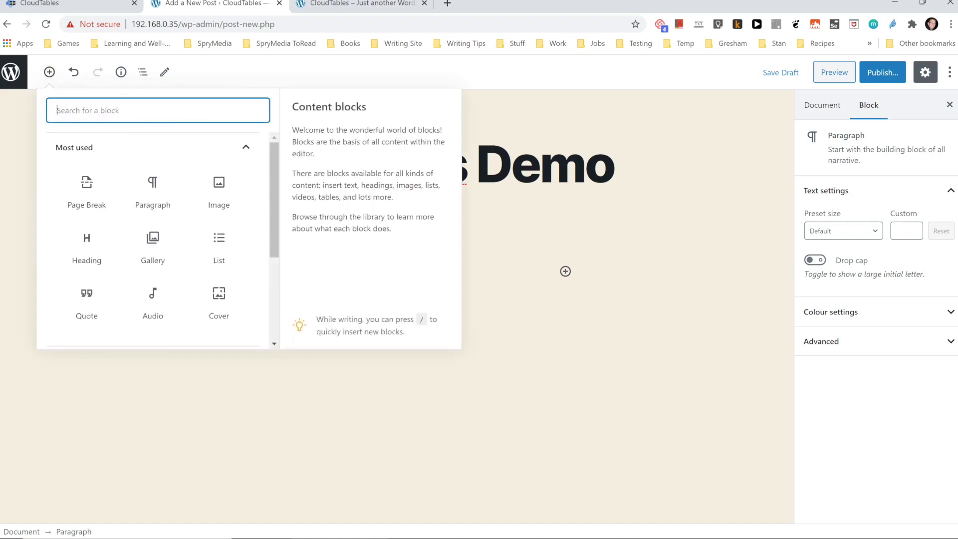
type("clo")
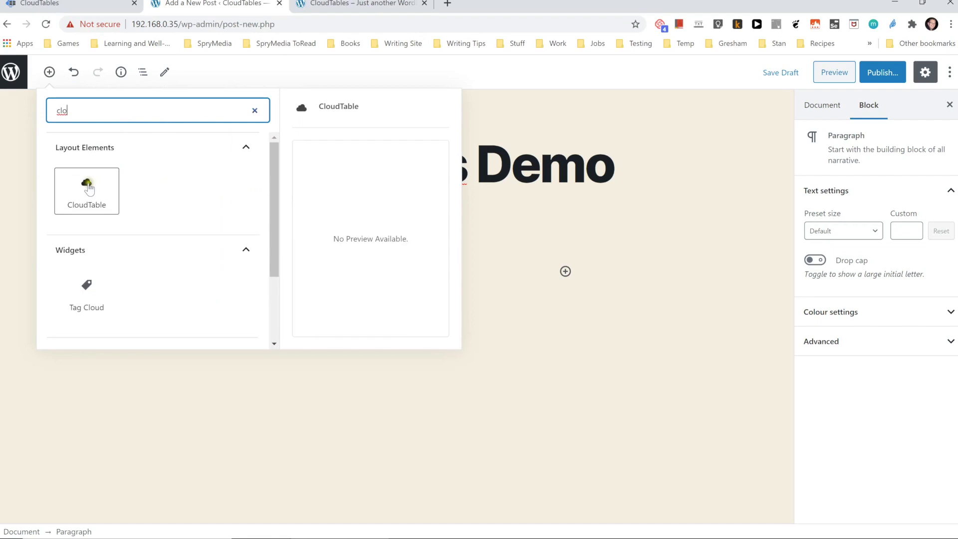
left_click(87, 186)
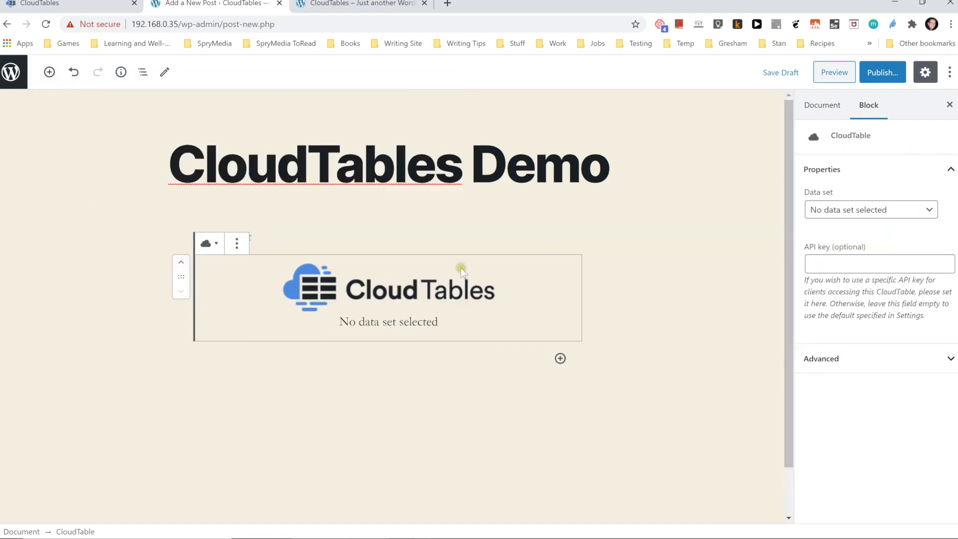
- Set the CloudTable block's data set to Person and publish the post
left_click(829, 212)
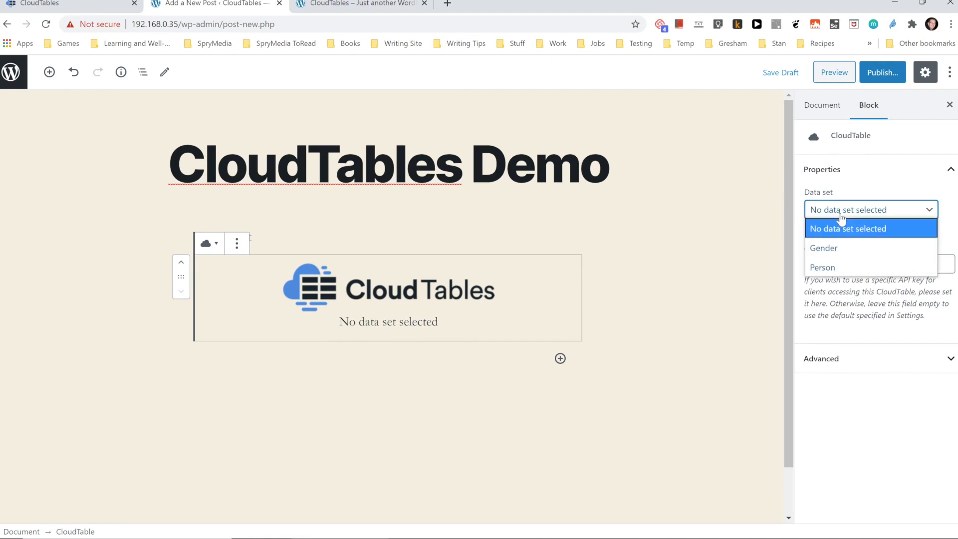
left_click(820, 268)
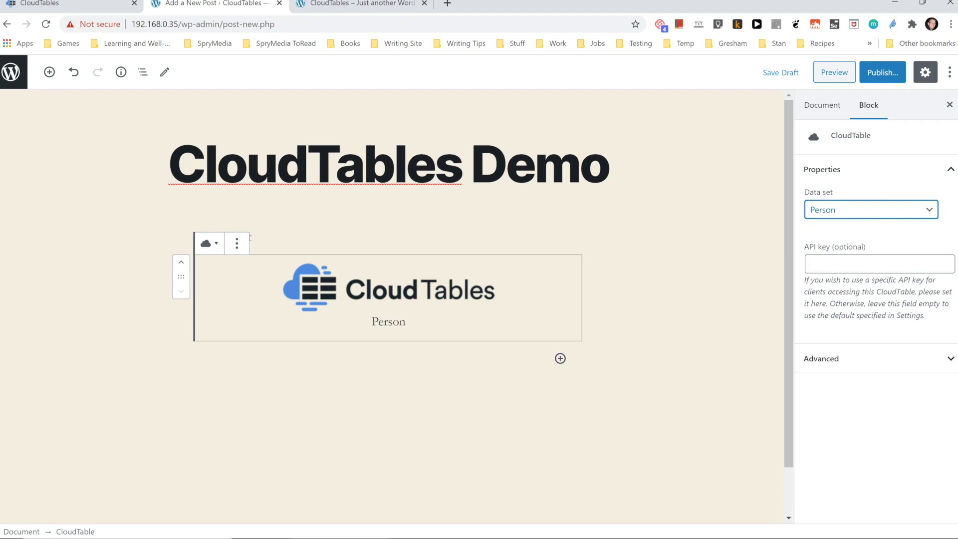
left_click(843, 361)
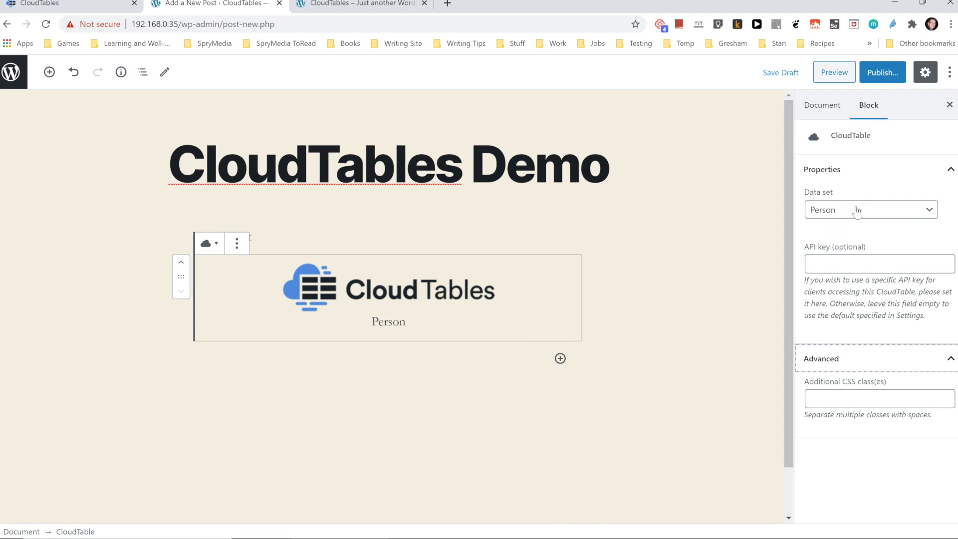
left_click(882, 73)
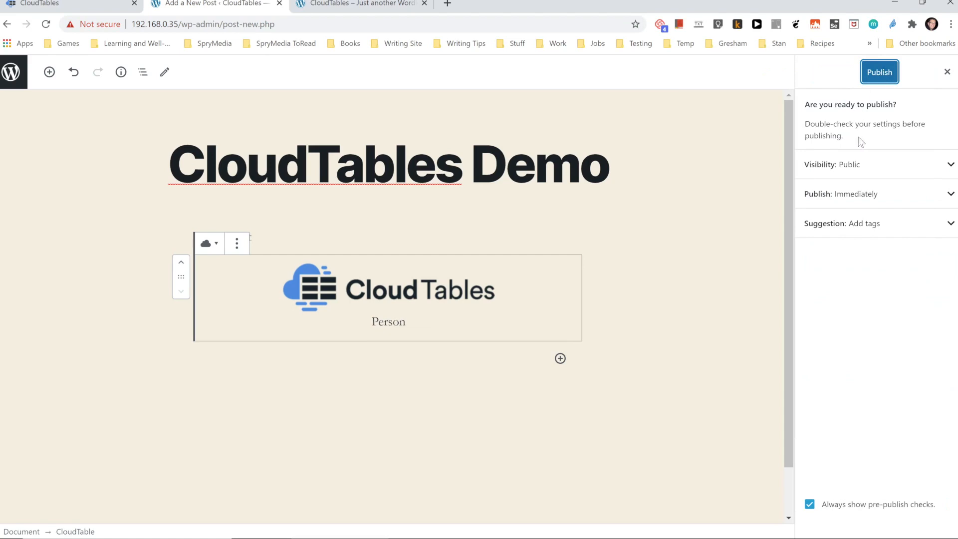
left_click(881, 72)
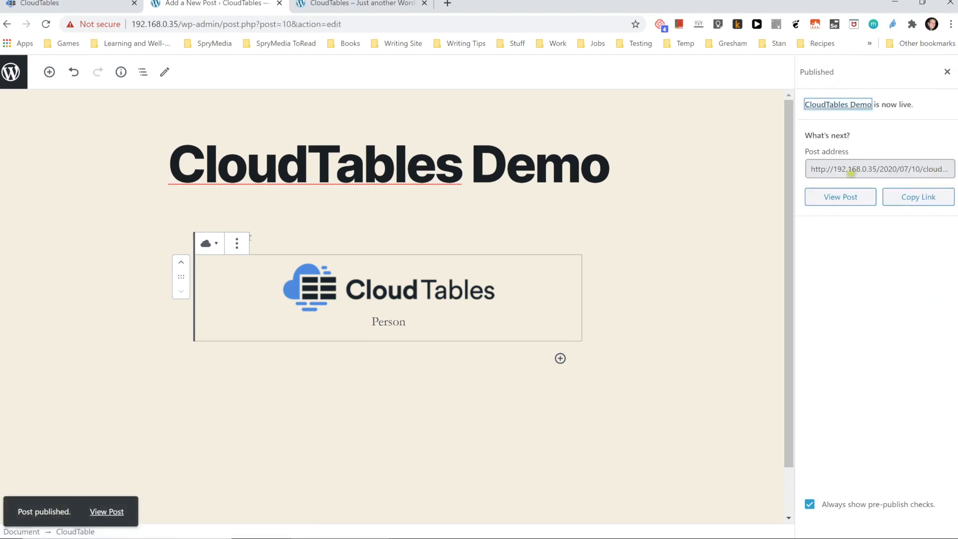
- Reload the site's front page, open the CloudTables Demo post and examine its embedded table
left_click(359, 6)
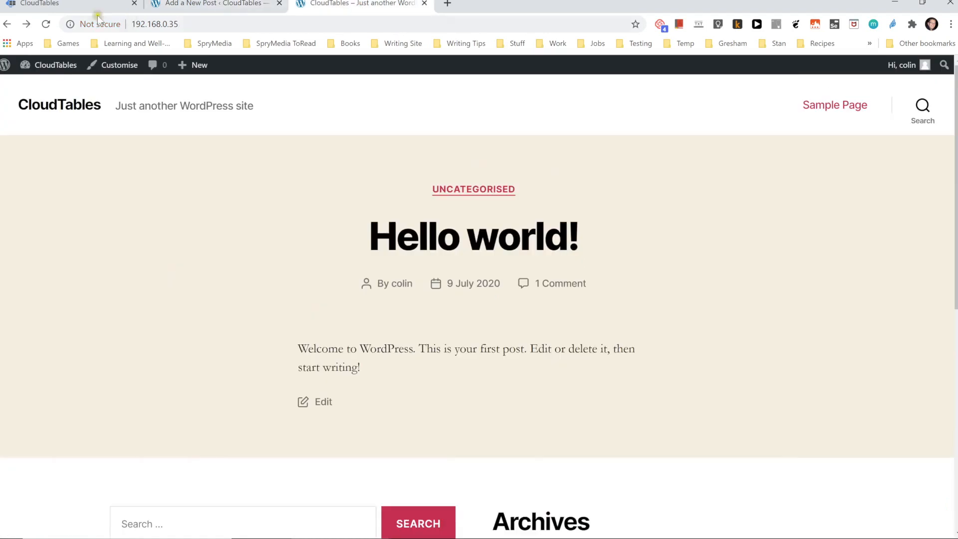
left_click(46, 24)
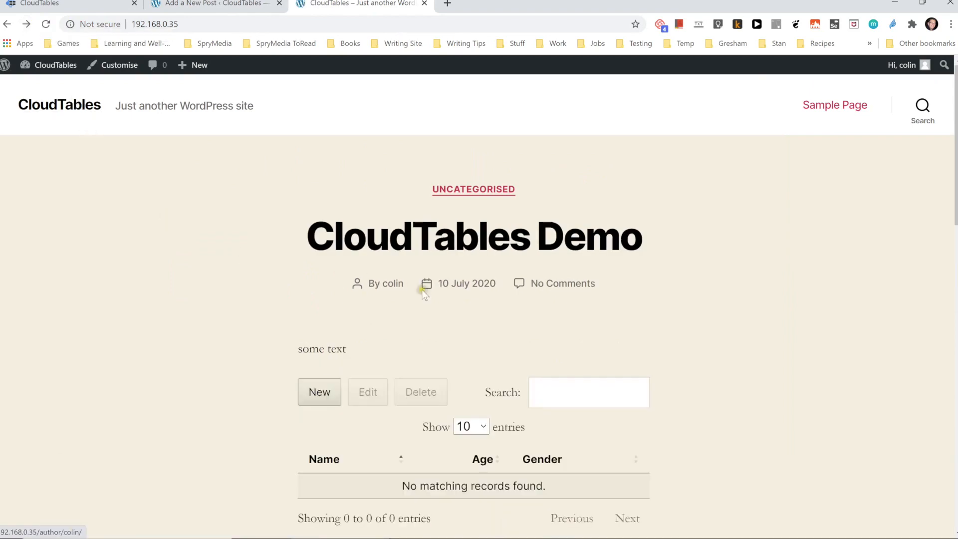
scroll(420, 299, "down", 4)
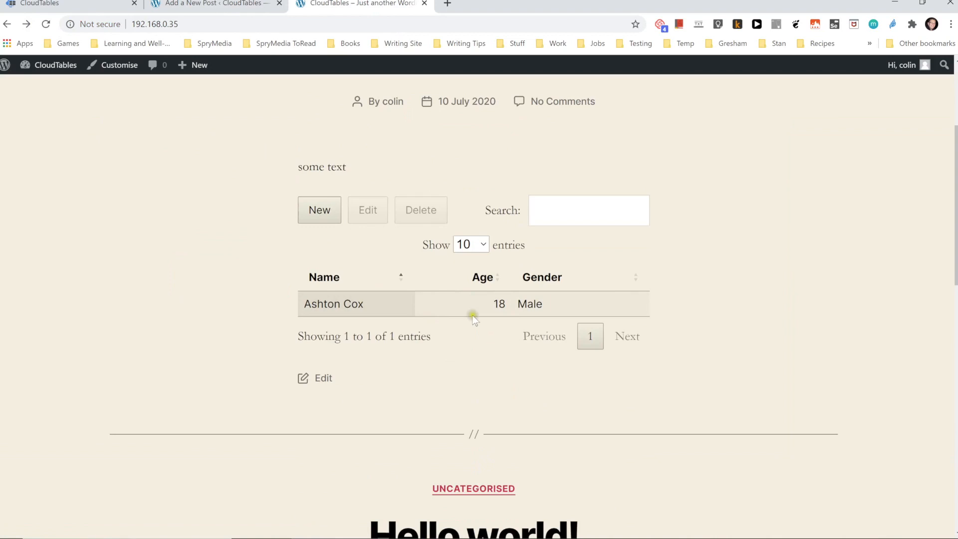
scroll(376, 298, "up", 4)
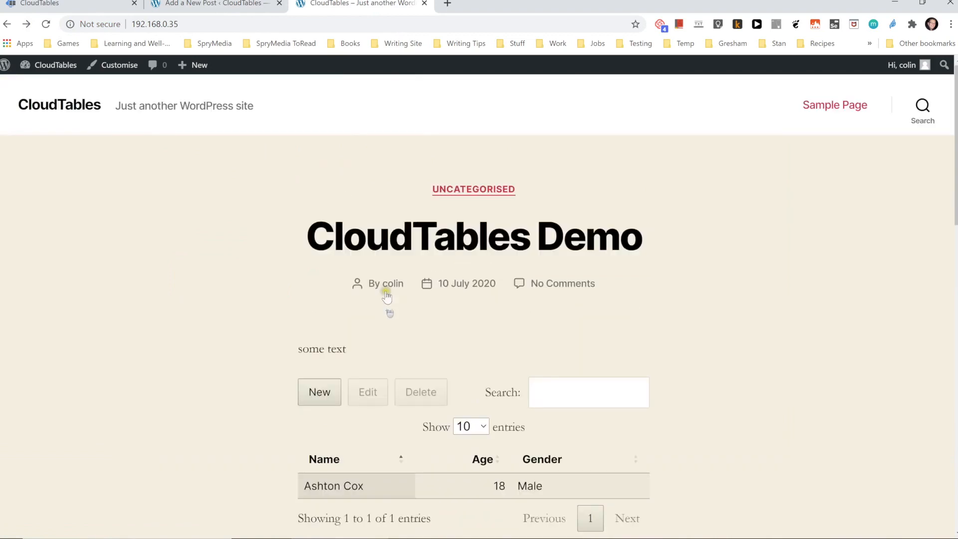
left_click(388, 264)
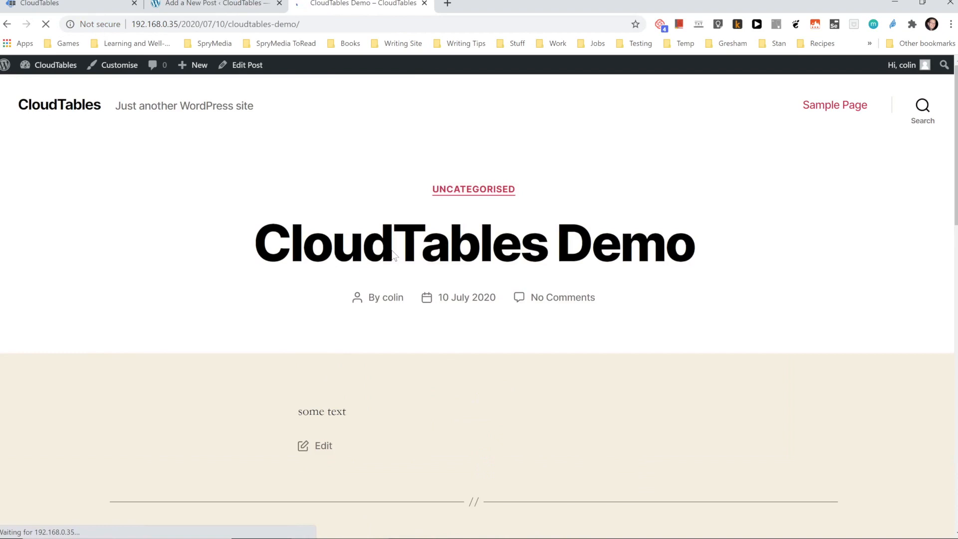
scroll(396, 255, "down", 7)
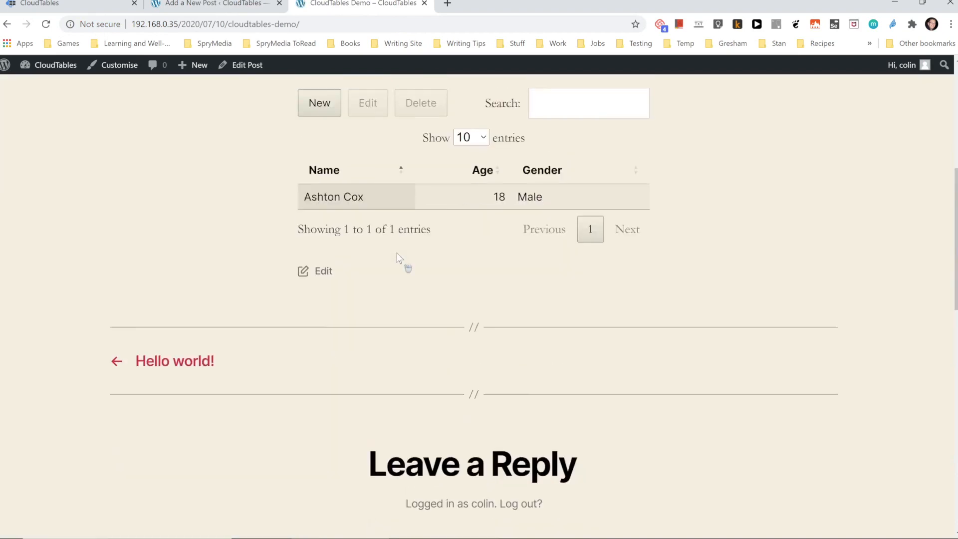
scroll(396, 252, "up", 3)
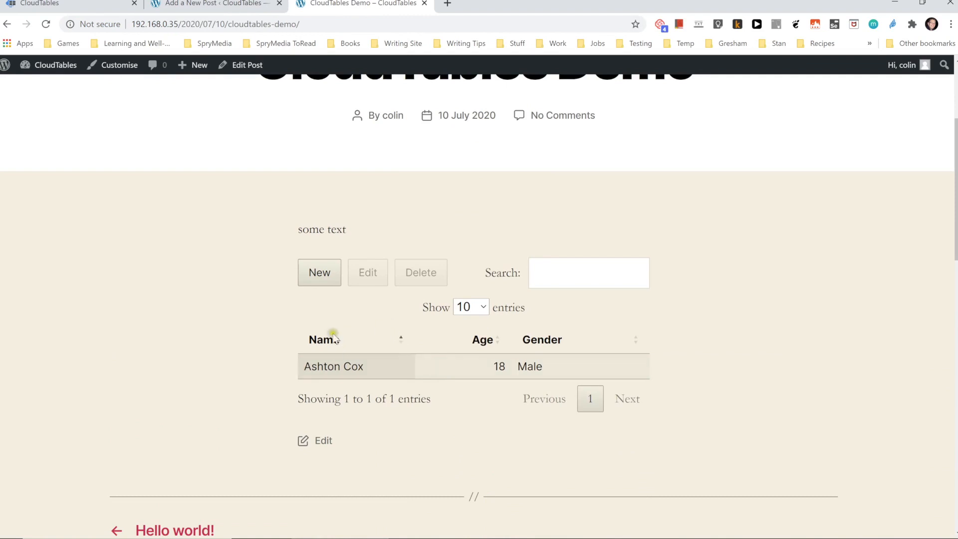
- Create a new entry in the embedded table with name "test", age 33 and gender Female
left_click(324, 276)
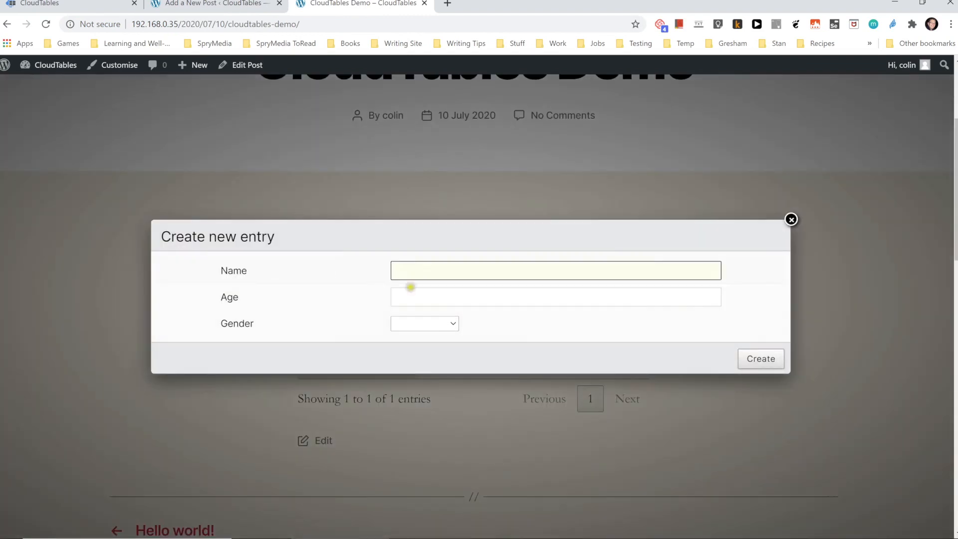
type("test")
left_click(434, 294)
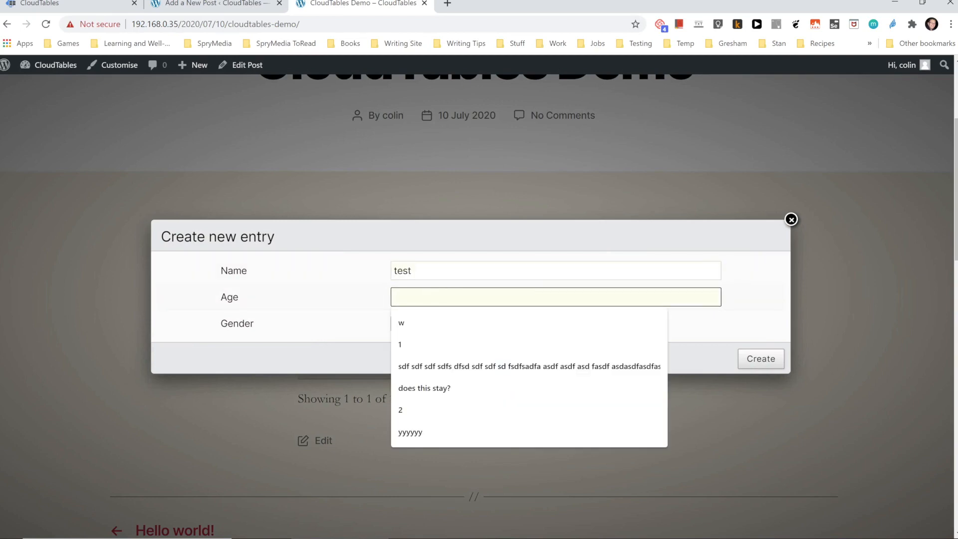
type("33")
left_click(420, 325)
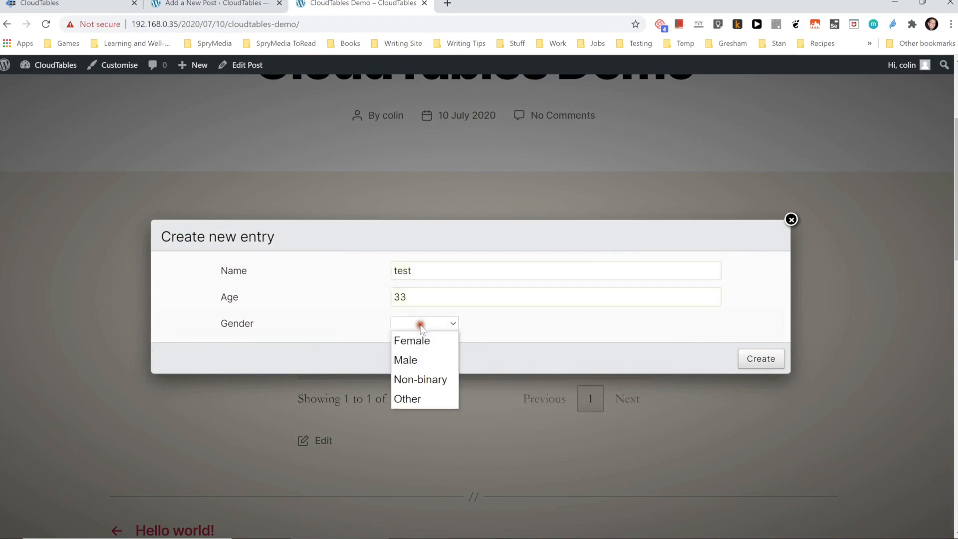
left_click(421, 341)
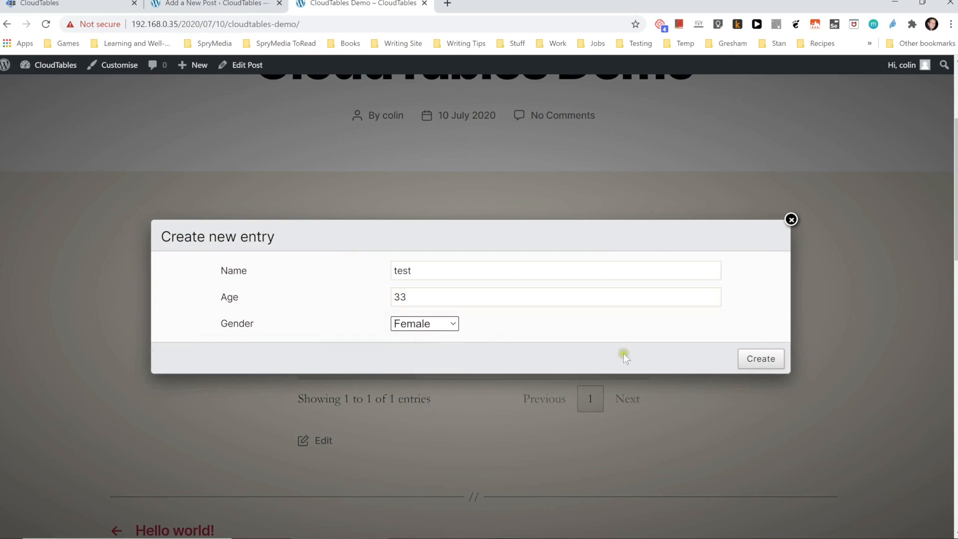
left_click(760, 360)
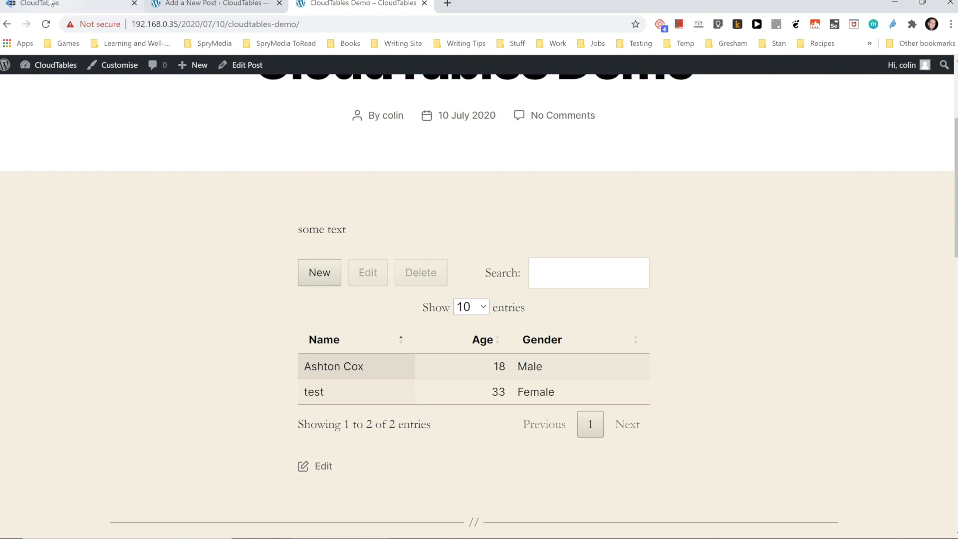
- Return to the post editor and exit to the posts list, discarding unsaved changes
left_click(177, 8)
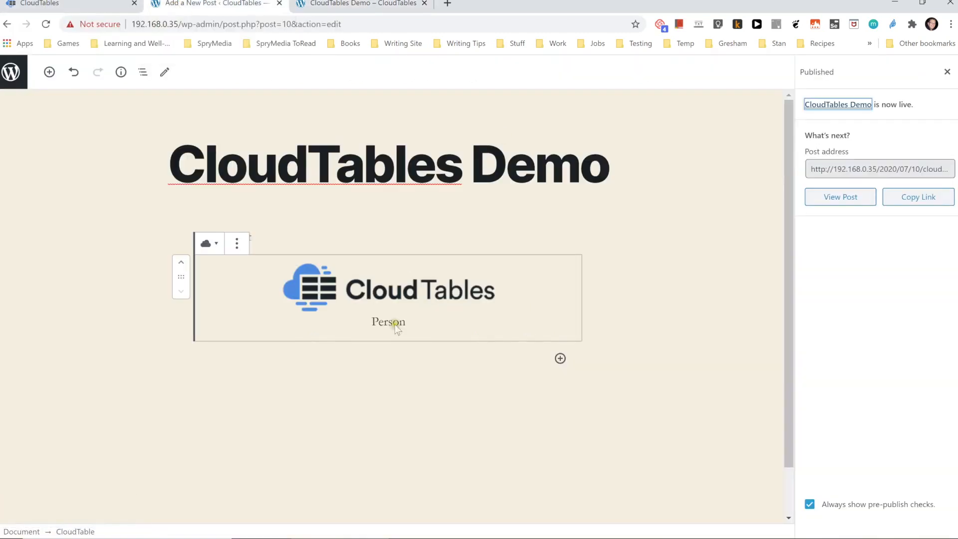
left_click(300, 538)
left_click(249, 238)
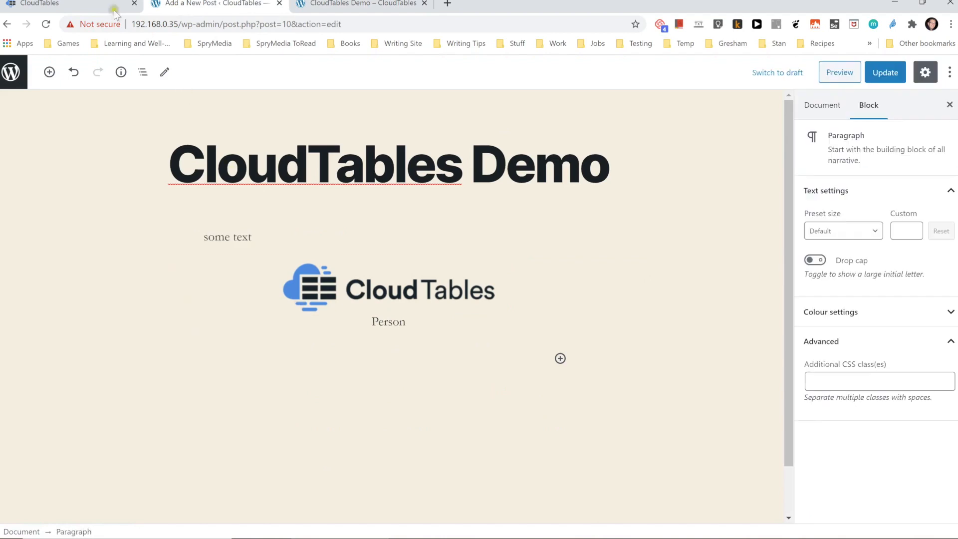
left_click(11, 73)
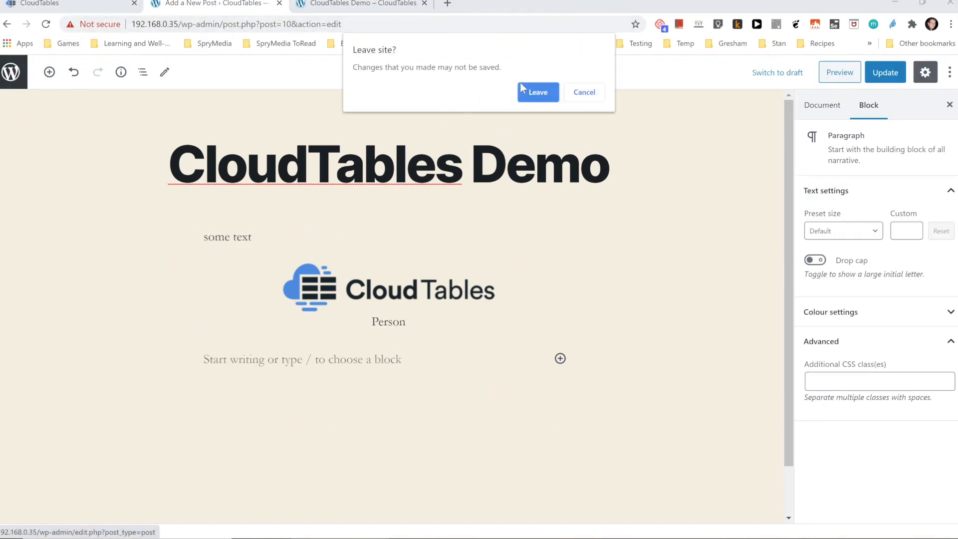
left_click(538, 93)
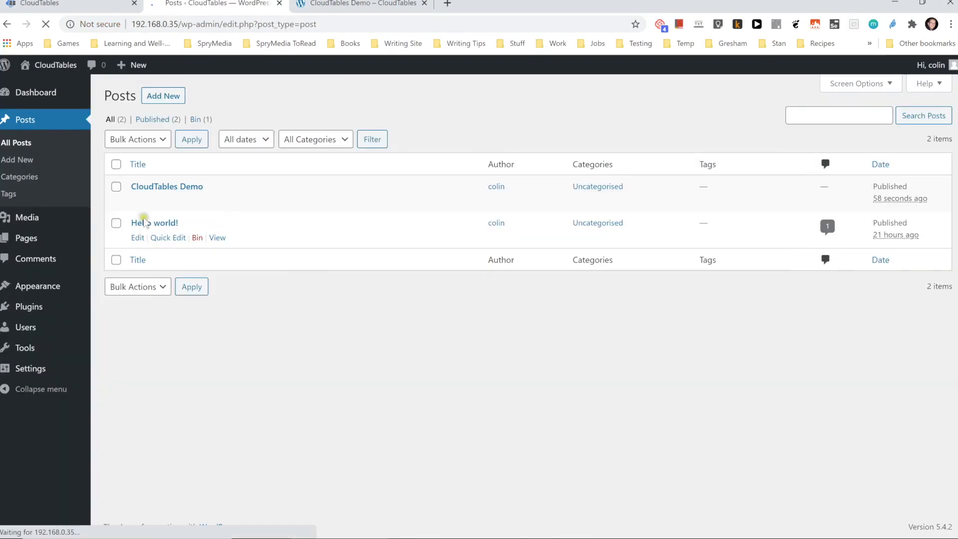
- Open the CloudTables plugin's settings and examine the [cloudtable id="..."] shortcode format and the available dataset IDs
left_click(28, 306)
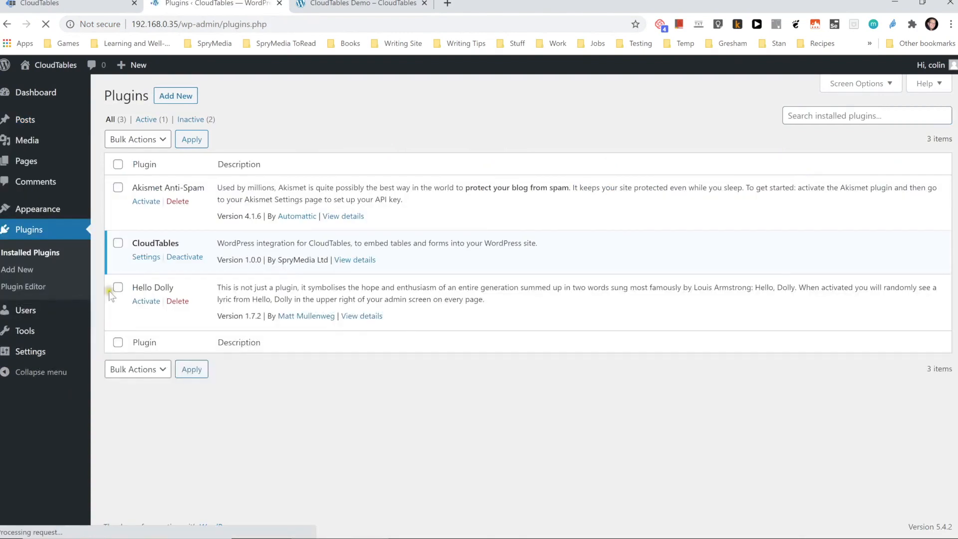
left_click(151, 256)
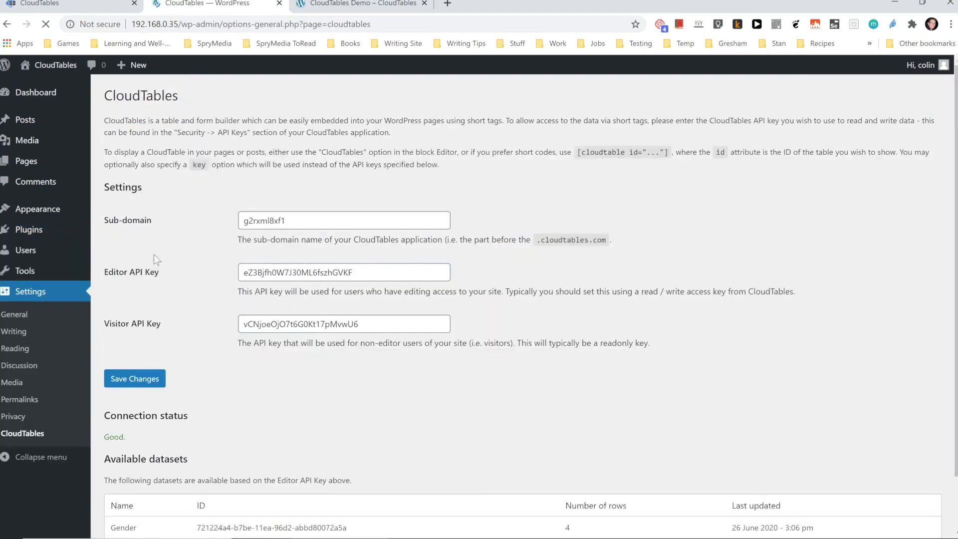
scroll(244, 316, "down", 2)
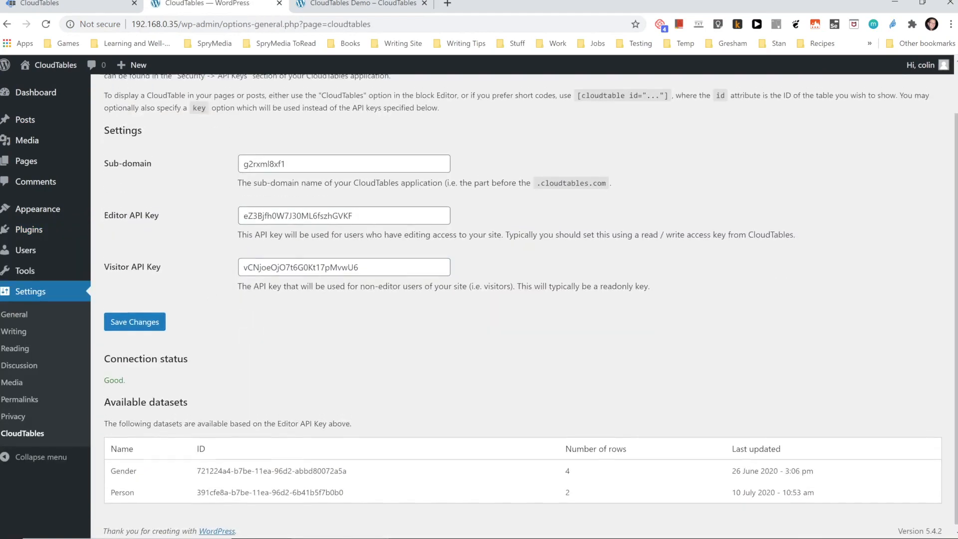
scroll(536, 142, "up", 2)
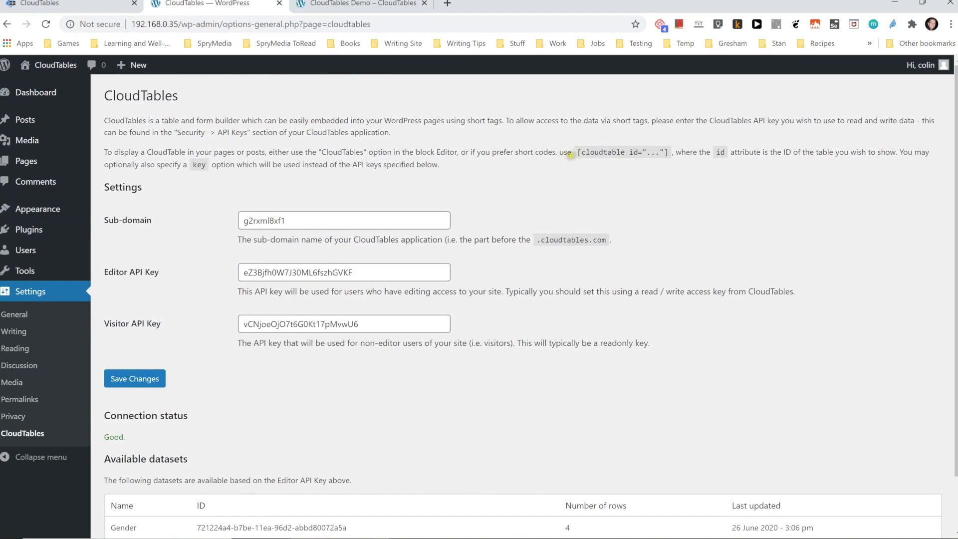
left_click_drag(576, 151, 669, 152)
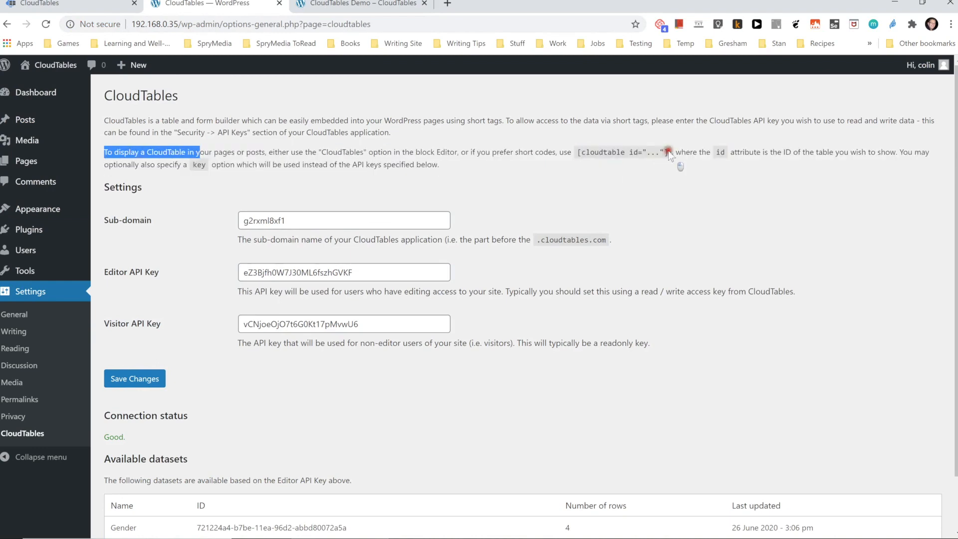
left_click(673, 152)
left_click_drag(673, 153, 572, 151)
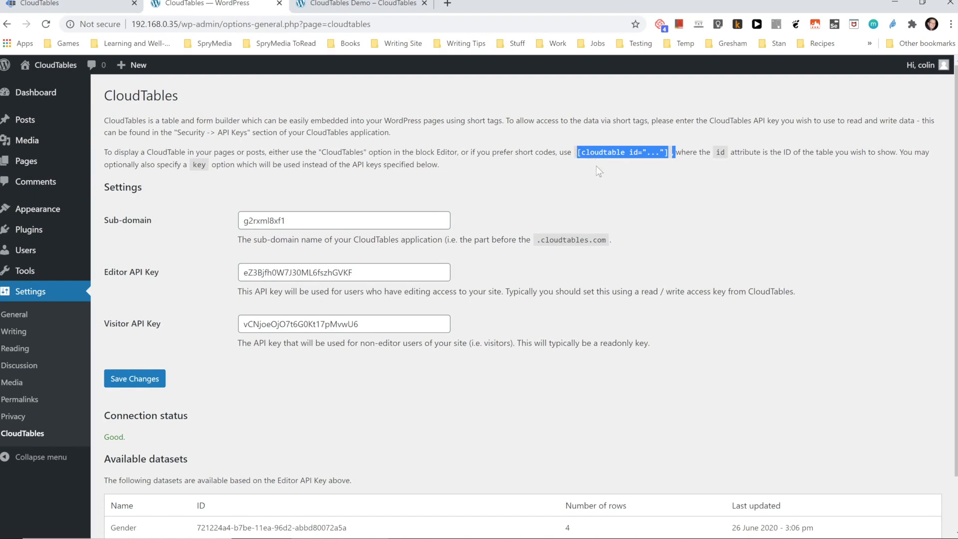
scroll(676, 250, "down", 2)
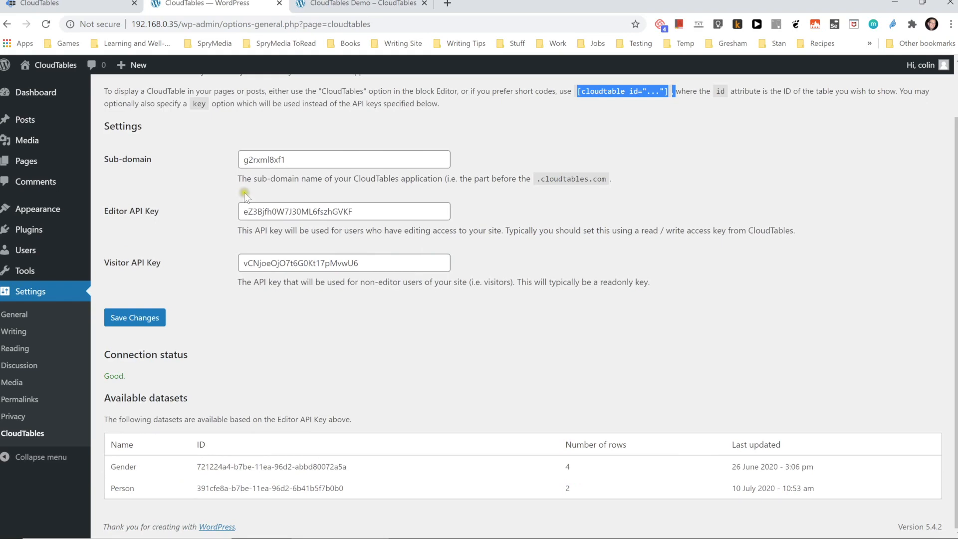
- Open the CloudTables Demo post for editing from the posts list
mouse_move(40, 122)
left_click(114, 126)
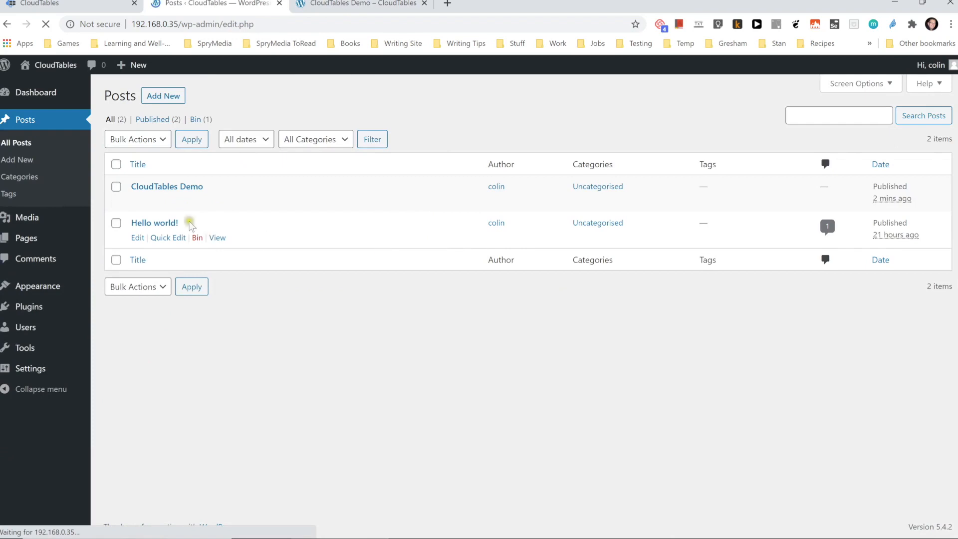
left_click(190, 188)
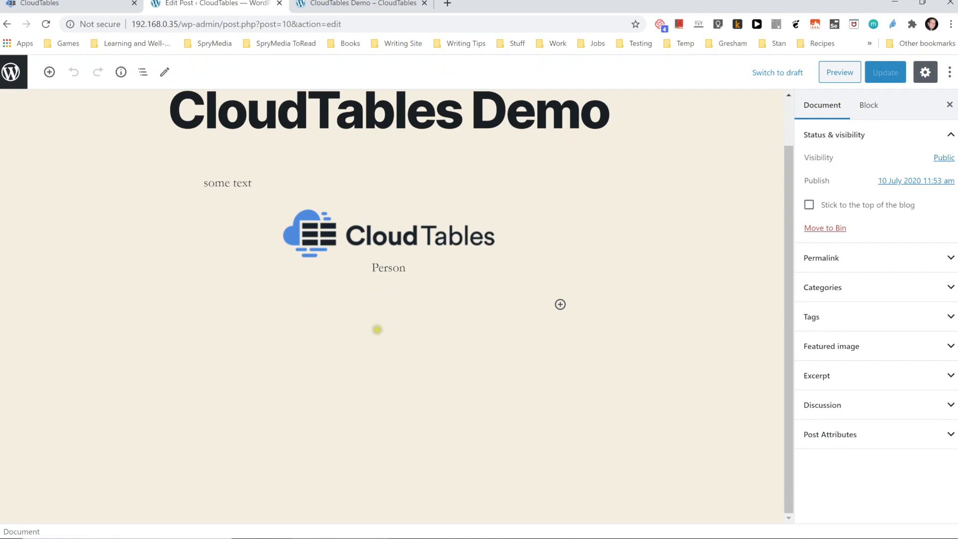
- Add a paragraph below the Person table block containing the shortcode [cloudtable id=""], with the placeholder dots and trailing comma removed
left_click(377, 329)
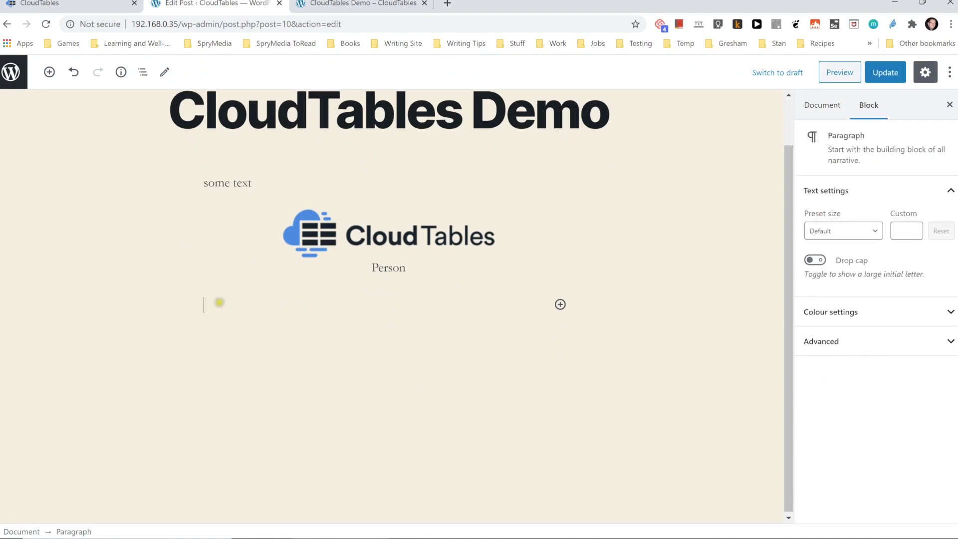
type("[cloudtable id=\"...\"],")
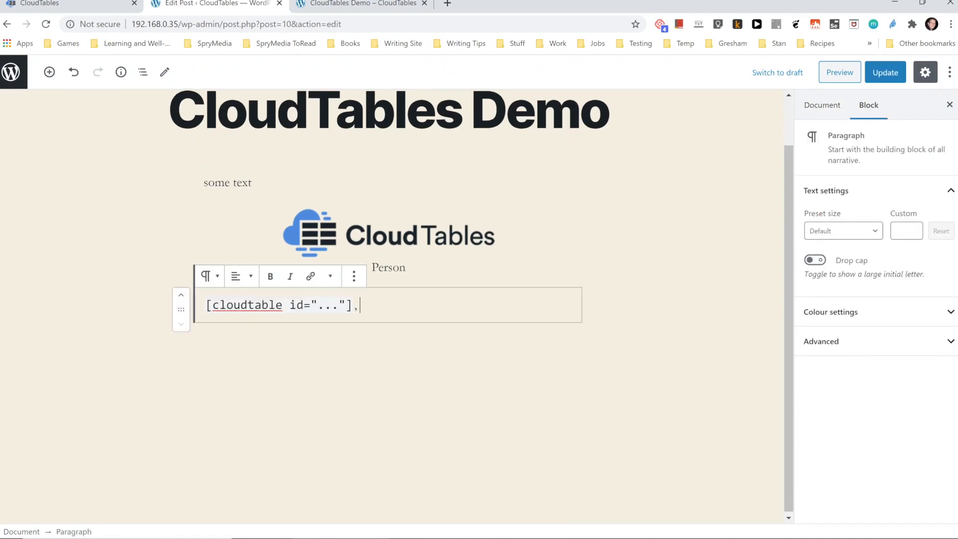
left_click(267, 303)
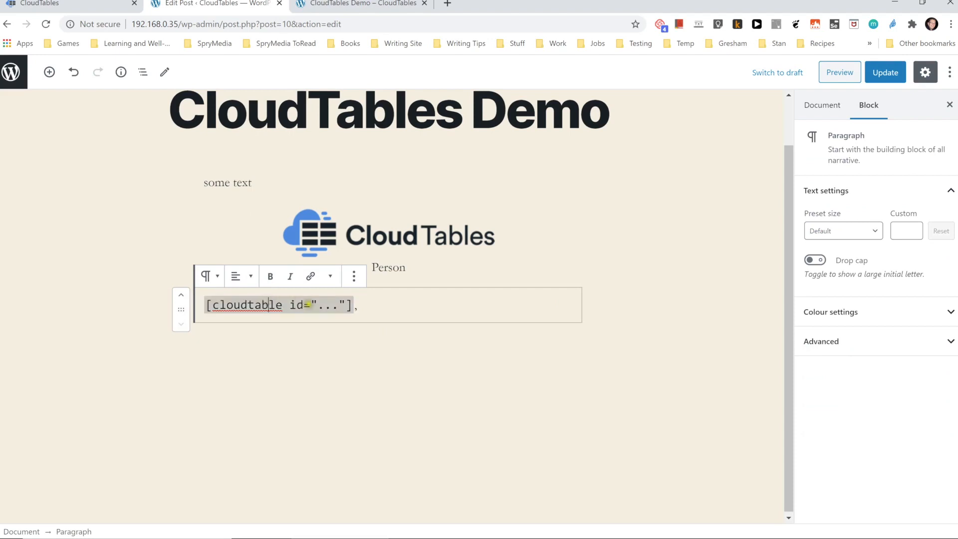
left_click(364, 309)
key("BackSpace")
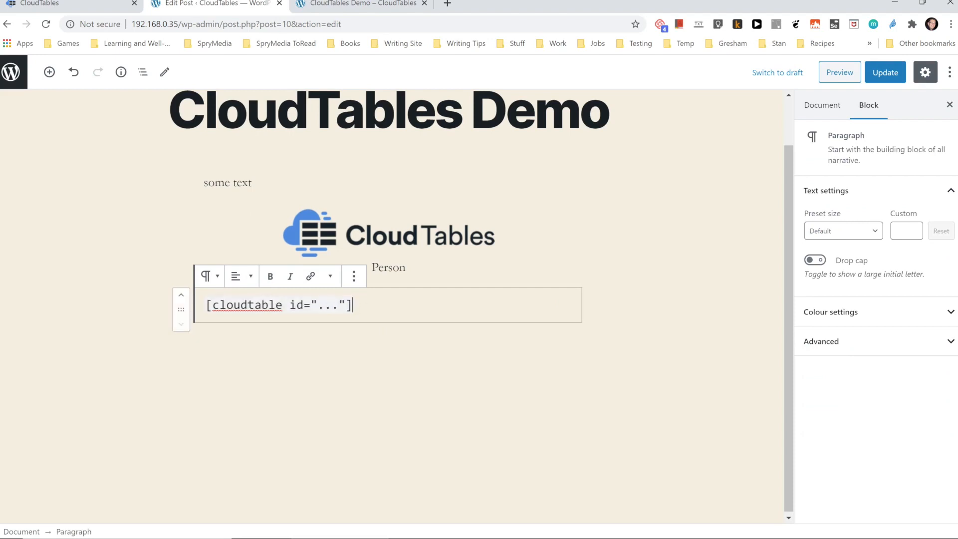
key("Left")
key("Left")
key("BackSpace")
key("BackSpace")
key("BackSpace")
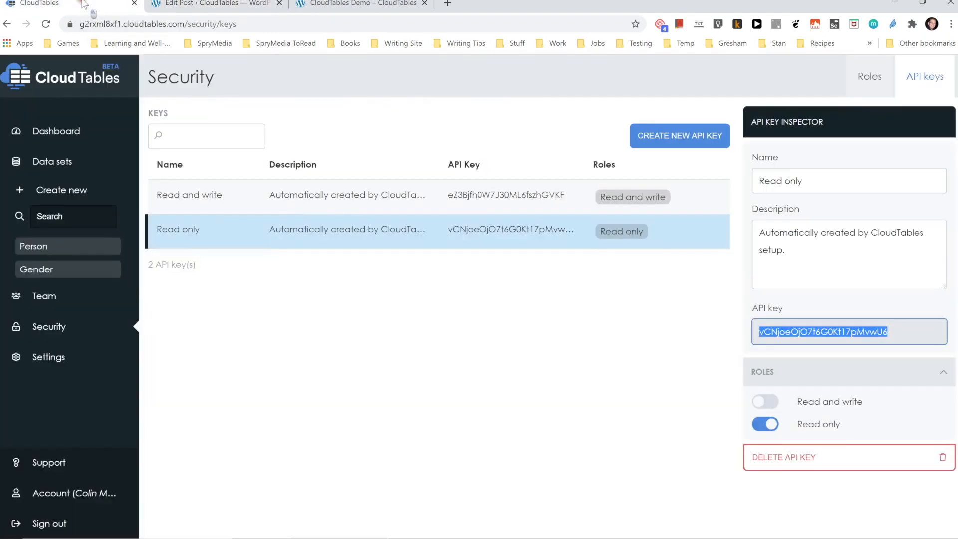
- Switch to the CloudTables application, open the Person data set and copy its ID
left_click(90, 6)
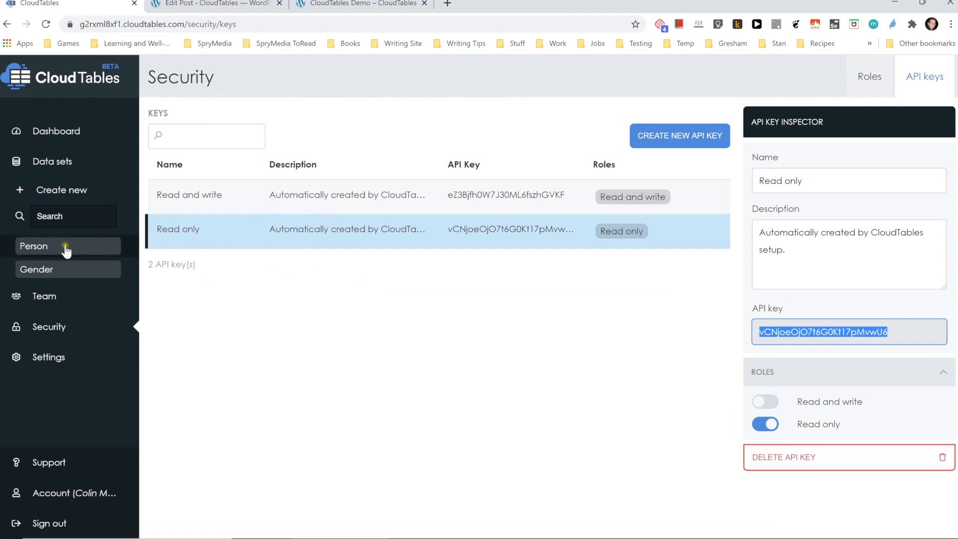
left_click(44, 249)
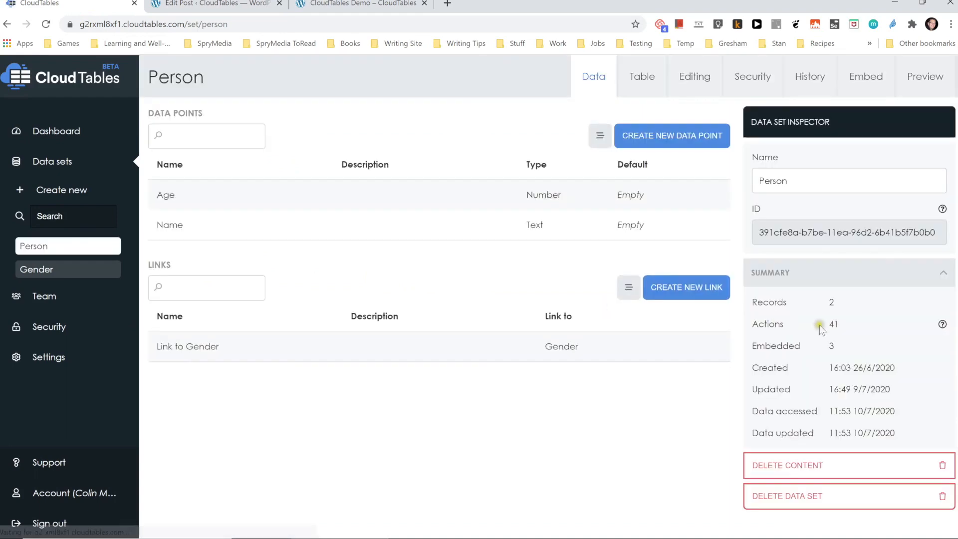
double_click(868, 231)
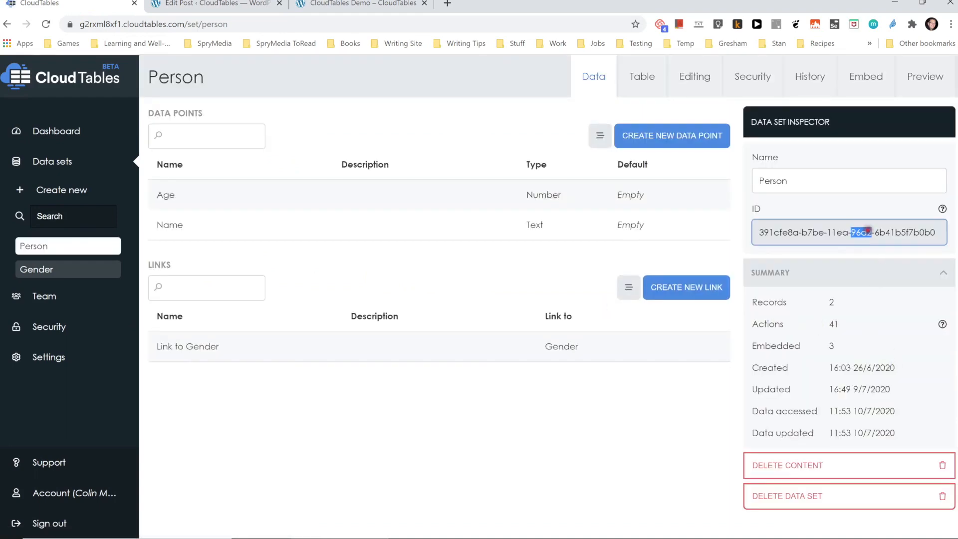
triple_click(868, 231)
key("ctrl+c")
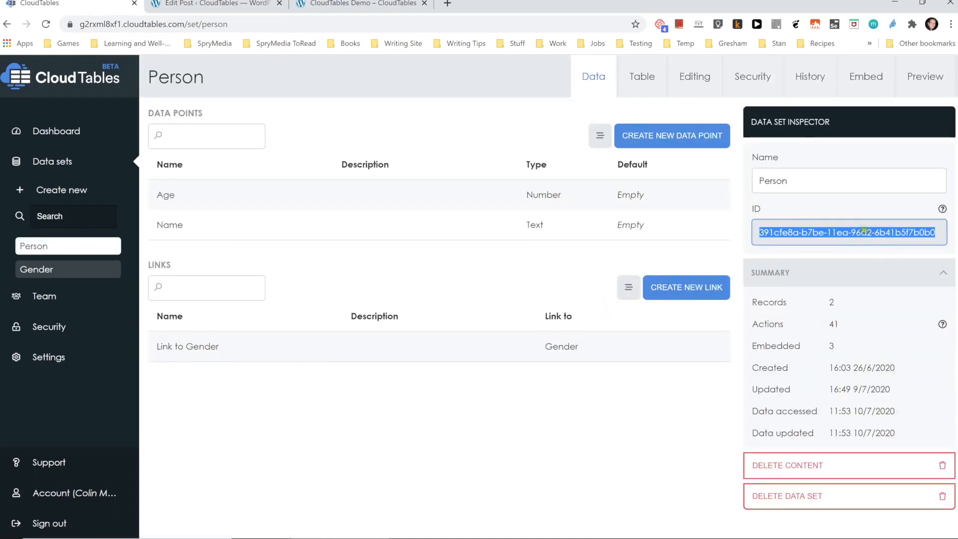
- Back in the post editor, paste 391cfe8a-b7be-11ea-96d2-6b41b5f7b0b0 as the shortcode's id and update the post
left_click(240, 5)
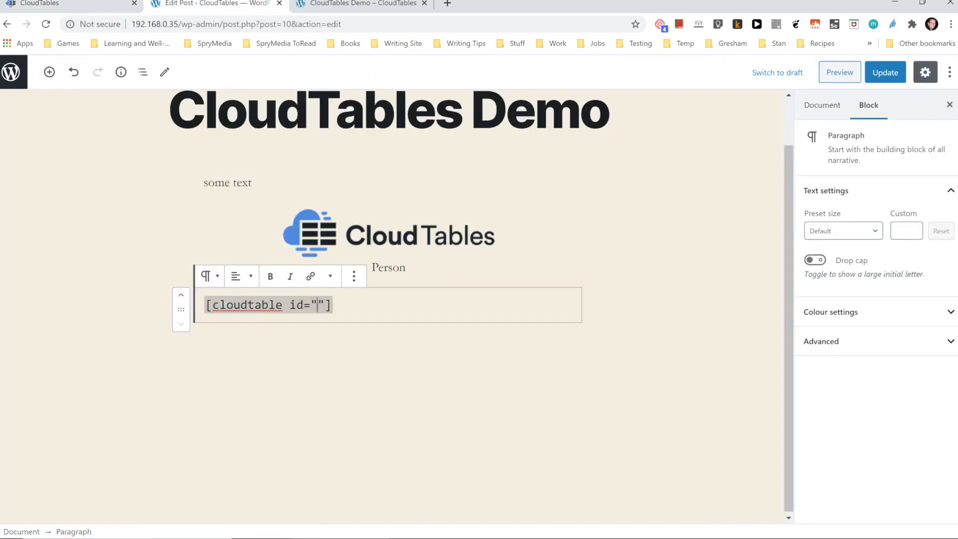
key("ctrl+v")
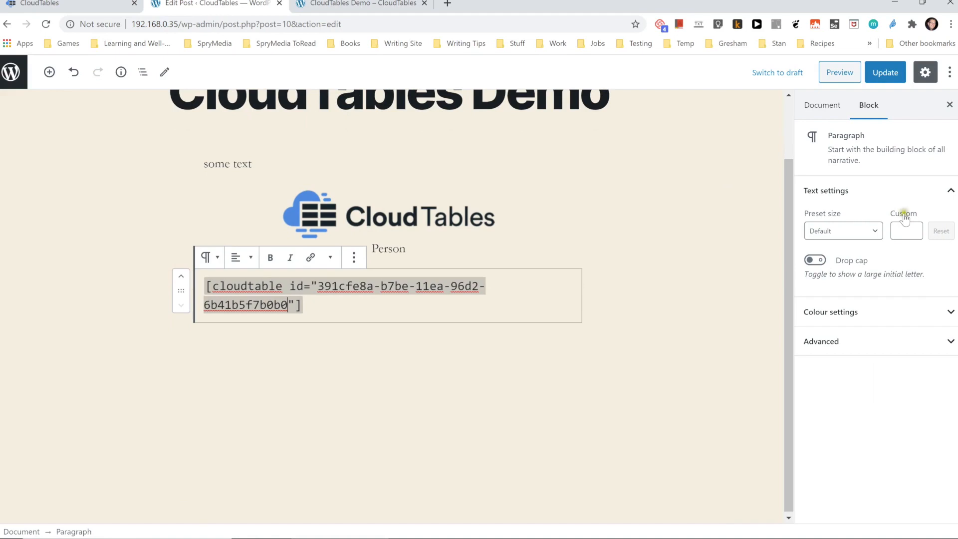
left_click(888, 73)
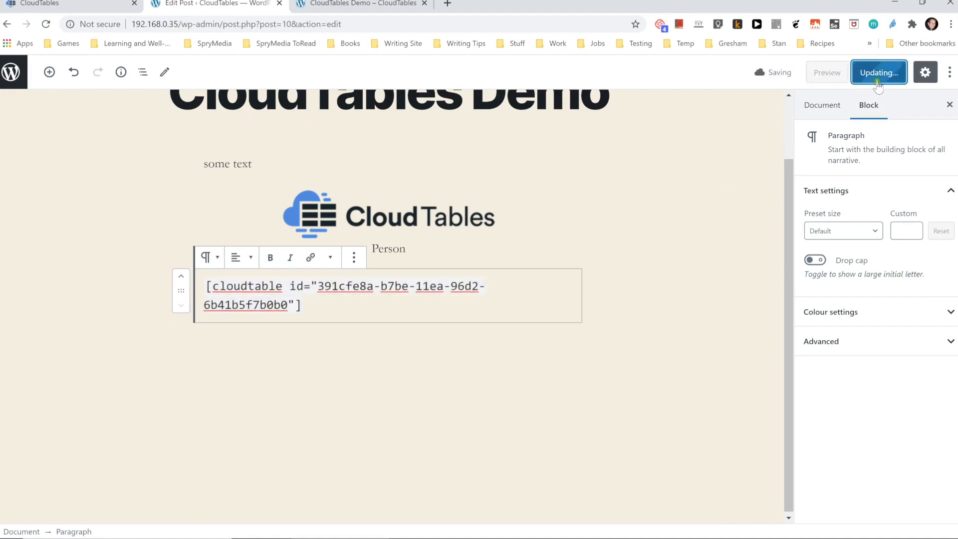
- Reload the published CloudTables Demo post and examine the block table and the shortcode table
left_click(384, 5)
left_click(52, 23)
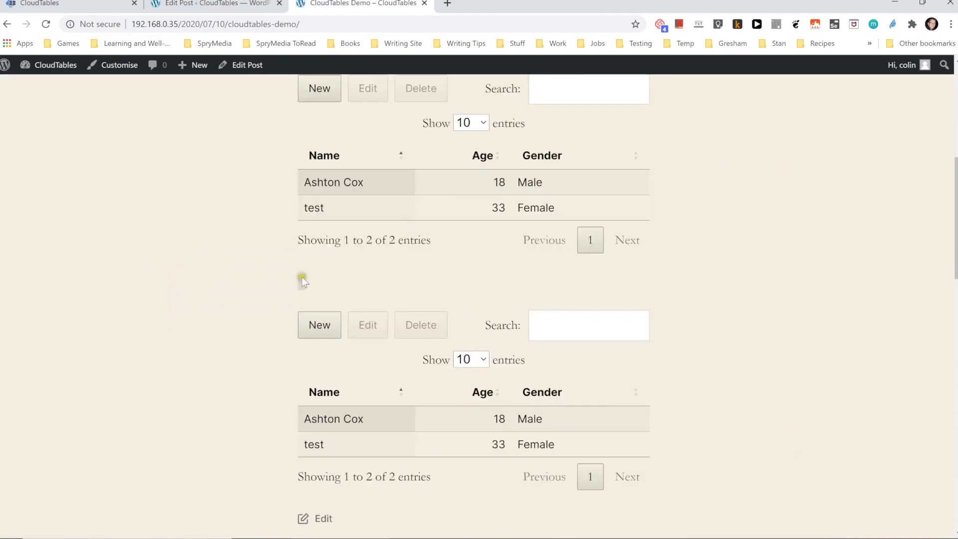
scroll(339, 265, "down", 1)
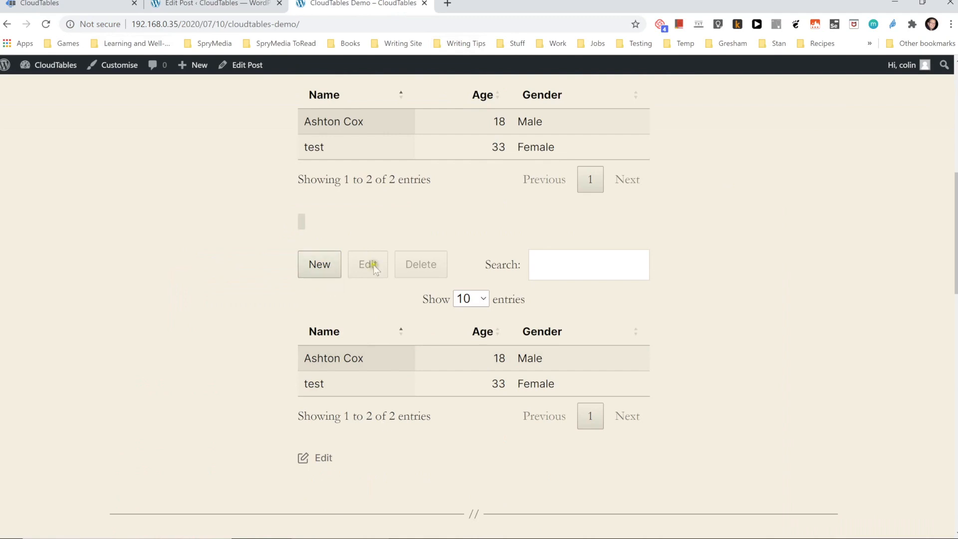
- Delete the "test" record from the second embedded table and compare the contents of both tables
left_click(338, 388)
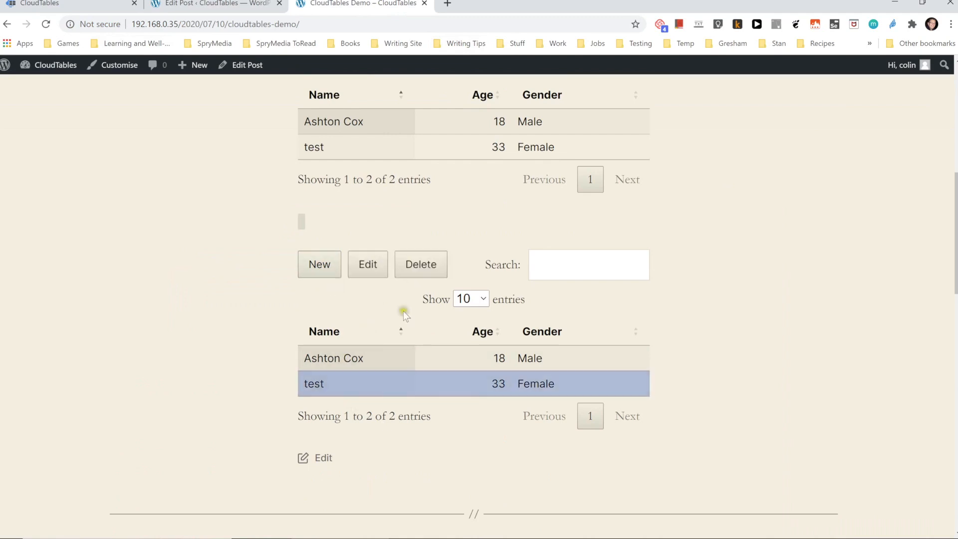
left_click(419, 276)
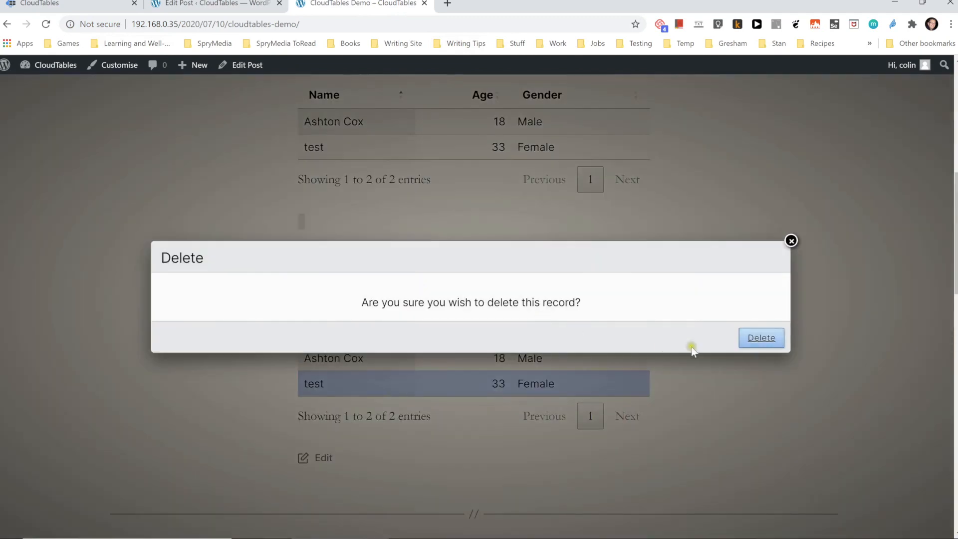
left_click(757, 338)
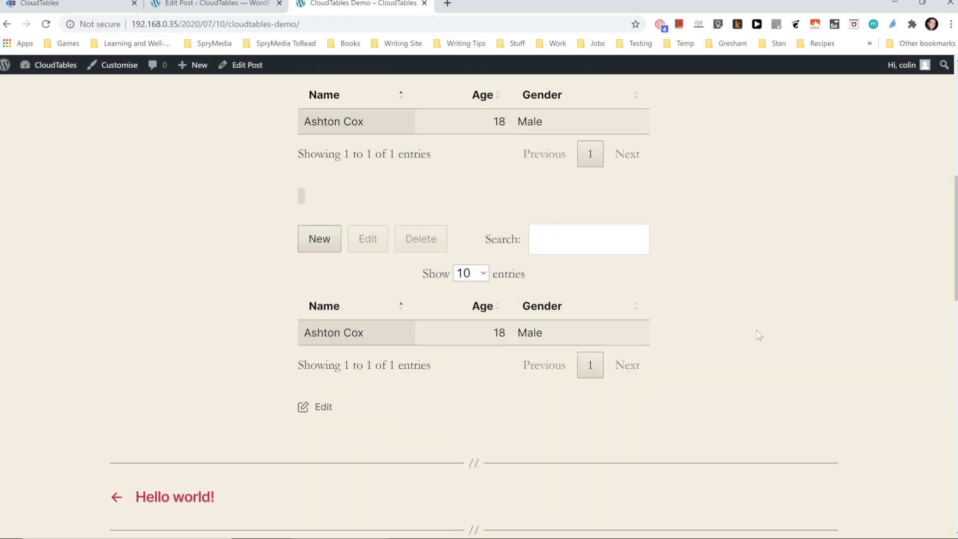
scroll(557, 331, "up", 4)
scroll(558, 330, "down", 1)
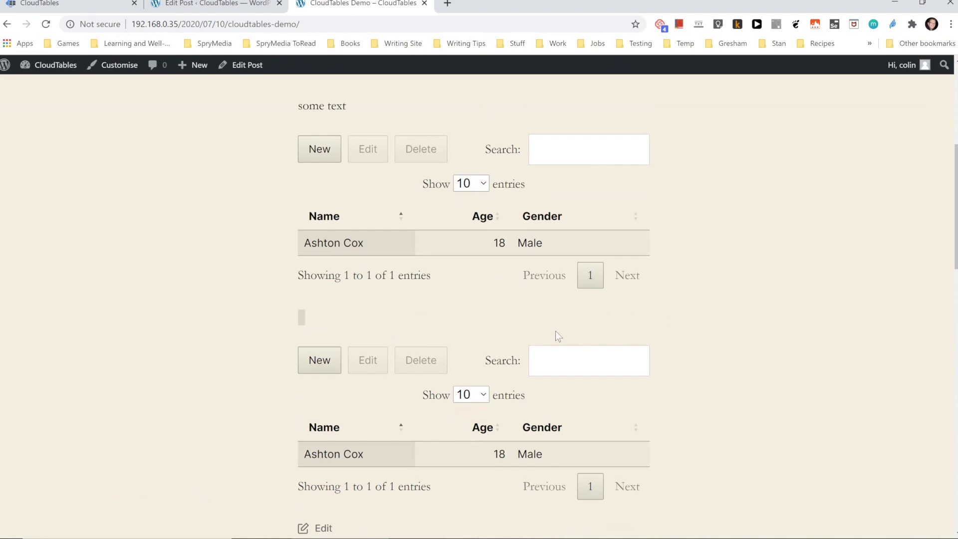